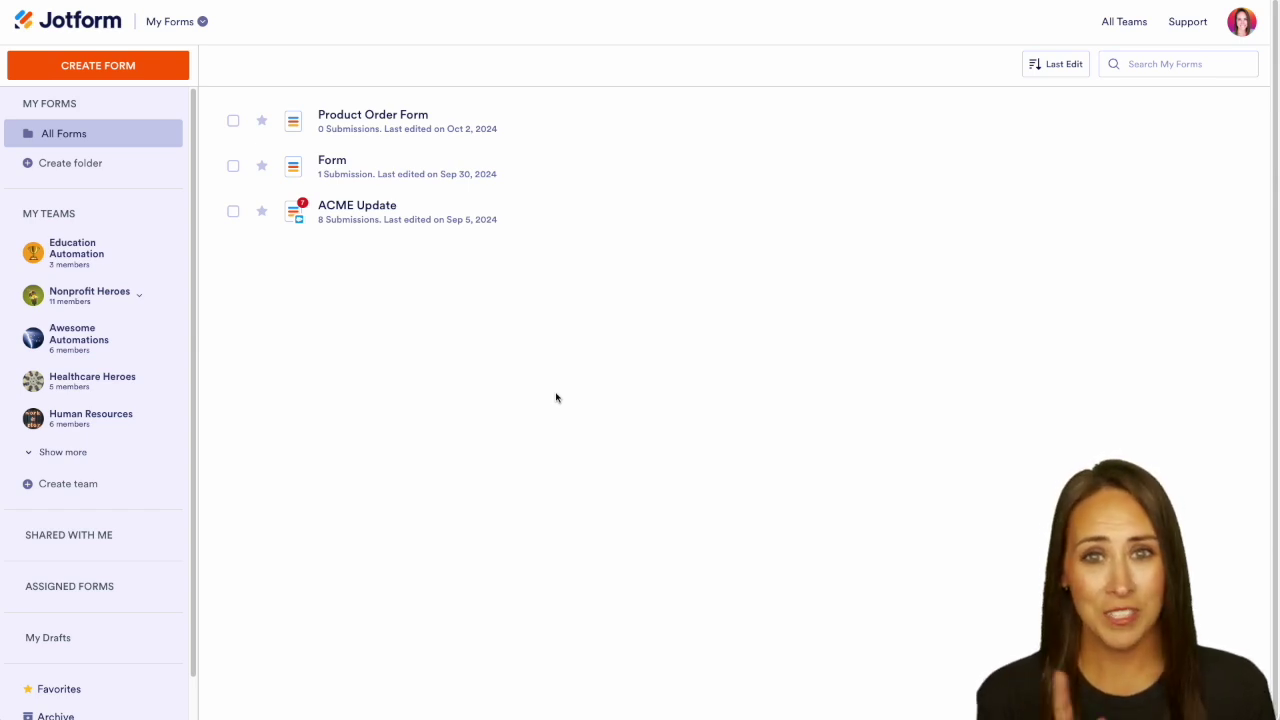
- Start a new blank Classic Form from scratch
{"action": "left_click", "coordinate": [88, 68]}
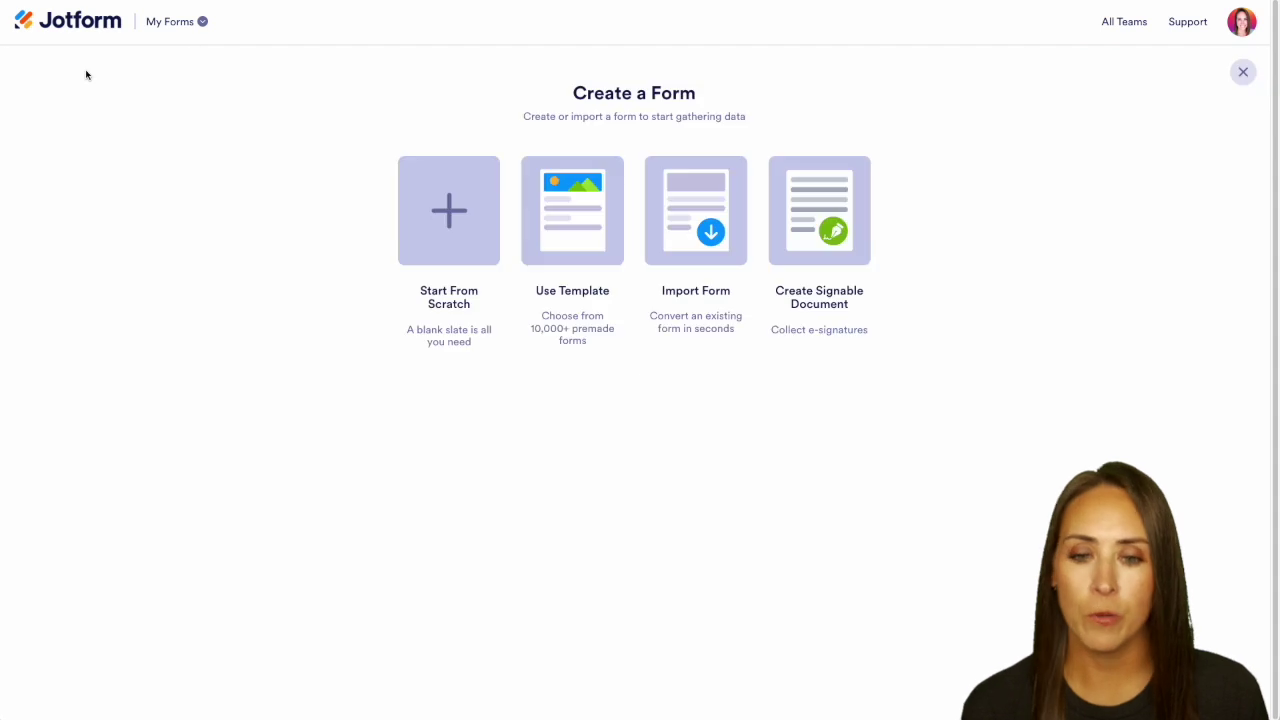
{"action": "left_click", "coordinate": [473, 219]}
{"action": "left_click", "coordinate": [487, 221]}
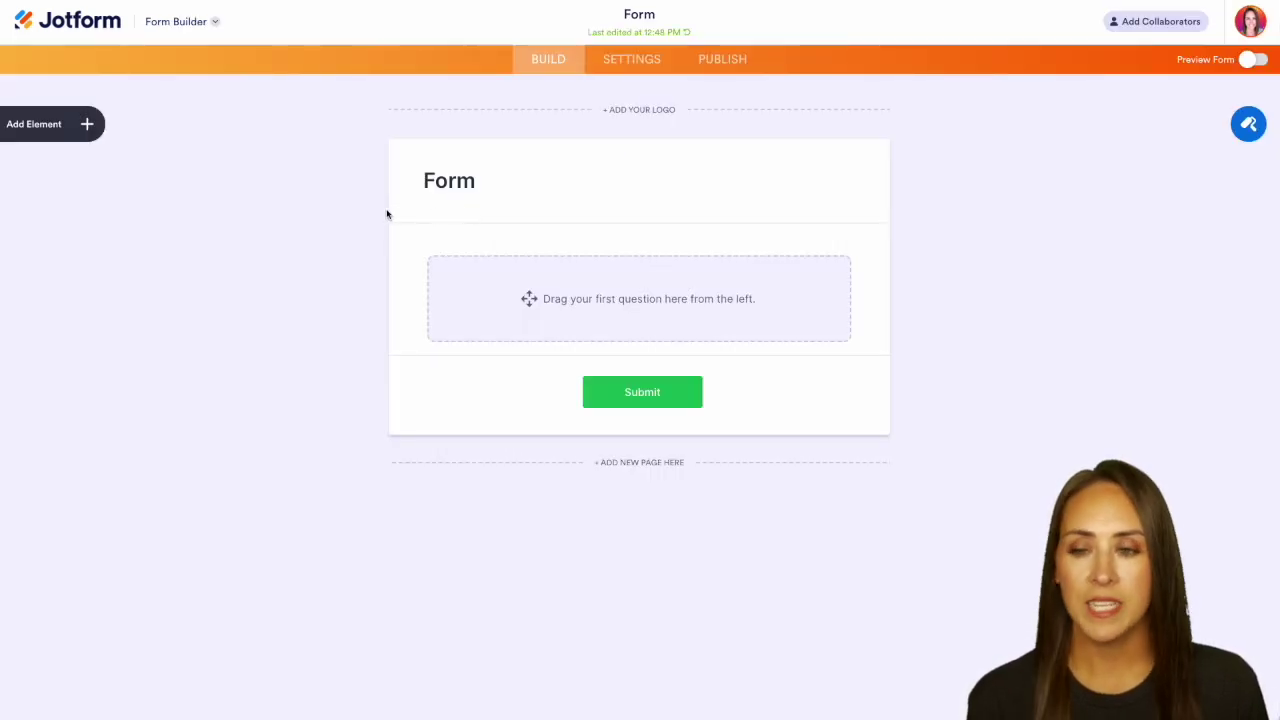
- Add Full Name, Email and File Upload fields to the form
{"action": "left_click", "coordinate": [42, 122]}
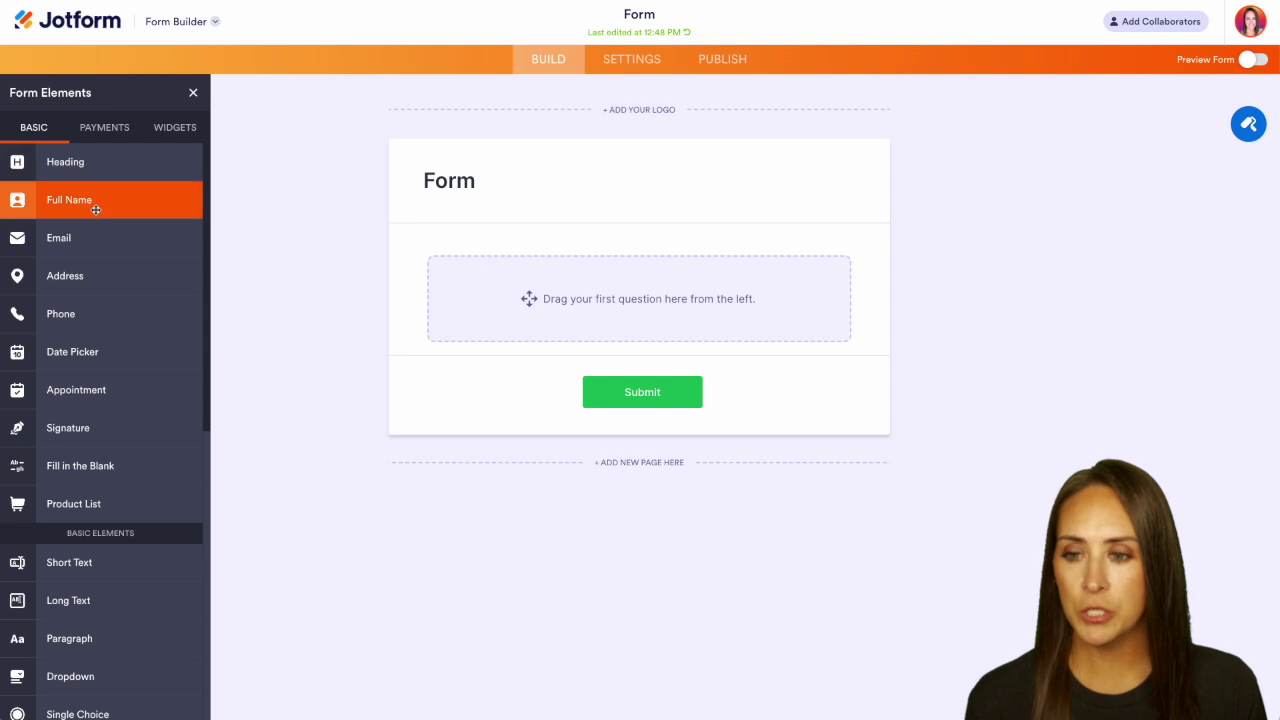
{"action": "left_click", "coordinate": [94, 204]}
{"action": "left_click", "coordinate": [91, 236]}
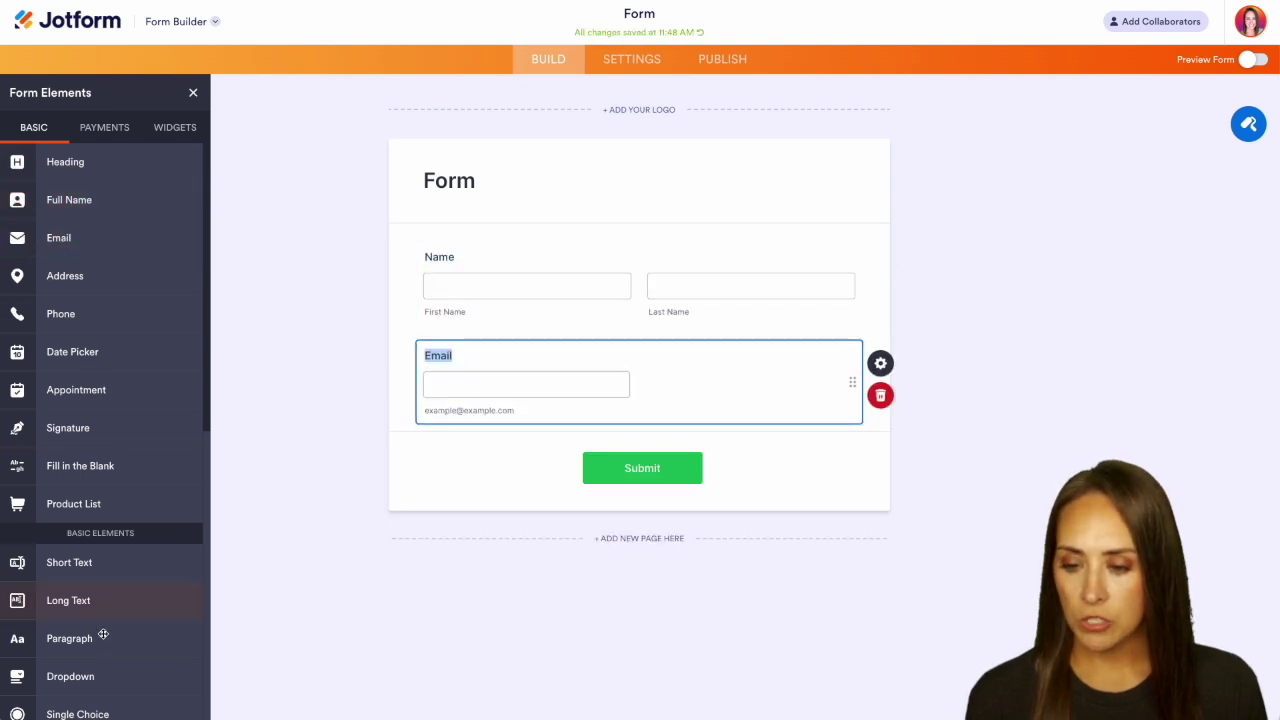
{"action": "scroll", "coordinate": [80, 470], "scroll_direction": "down", "scroll_amount": 5}
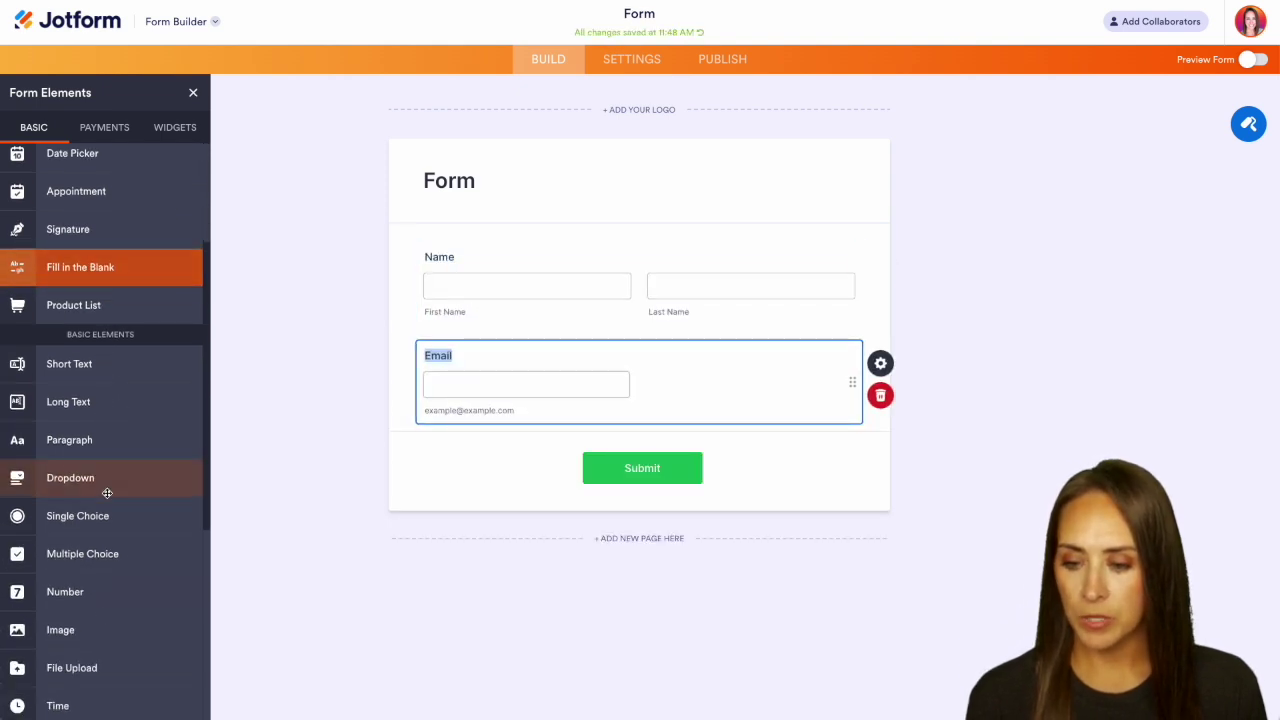
{"action": "left_click", "coordinate": [103, 679]}
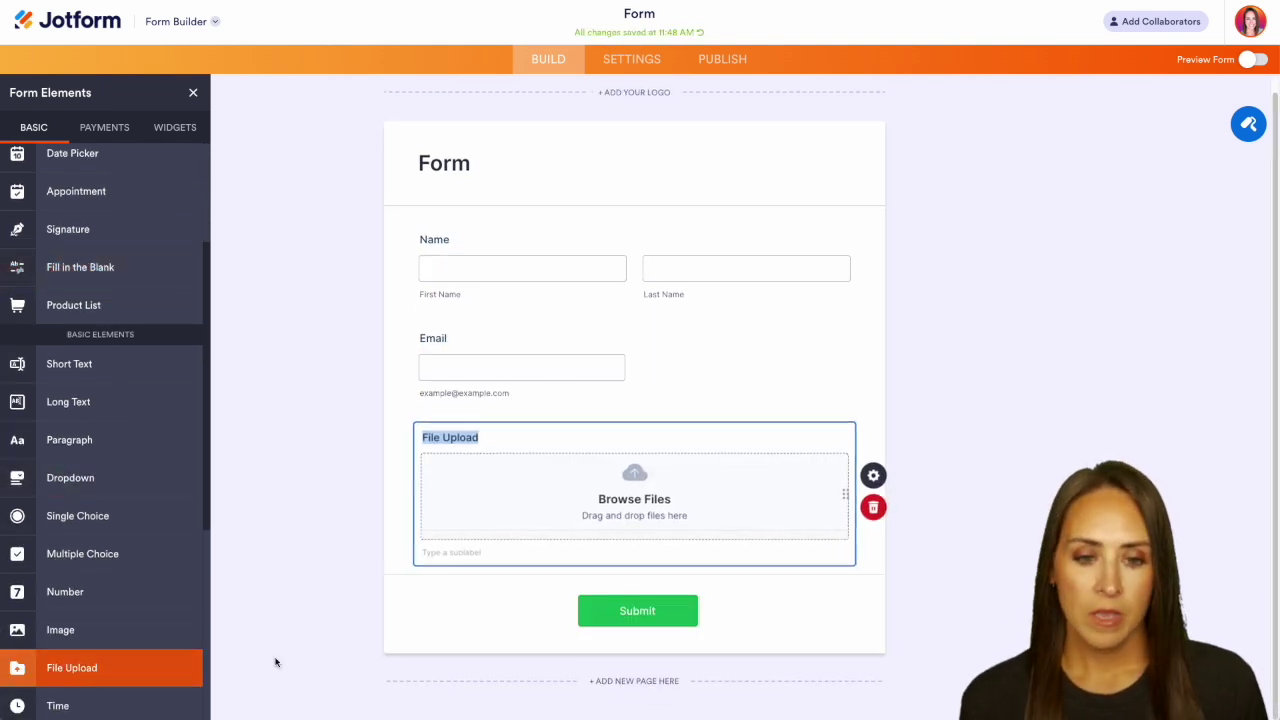
- Rename the form title to 'Payment Approval'
{"action": "left_click", "coordinate": [642, 12]}
{"action": "double_click", "coordinate": [641, 13]}
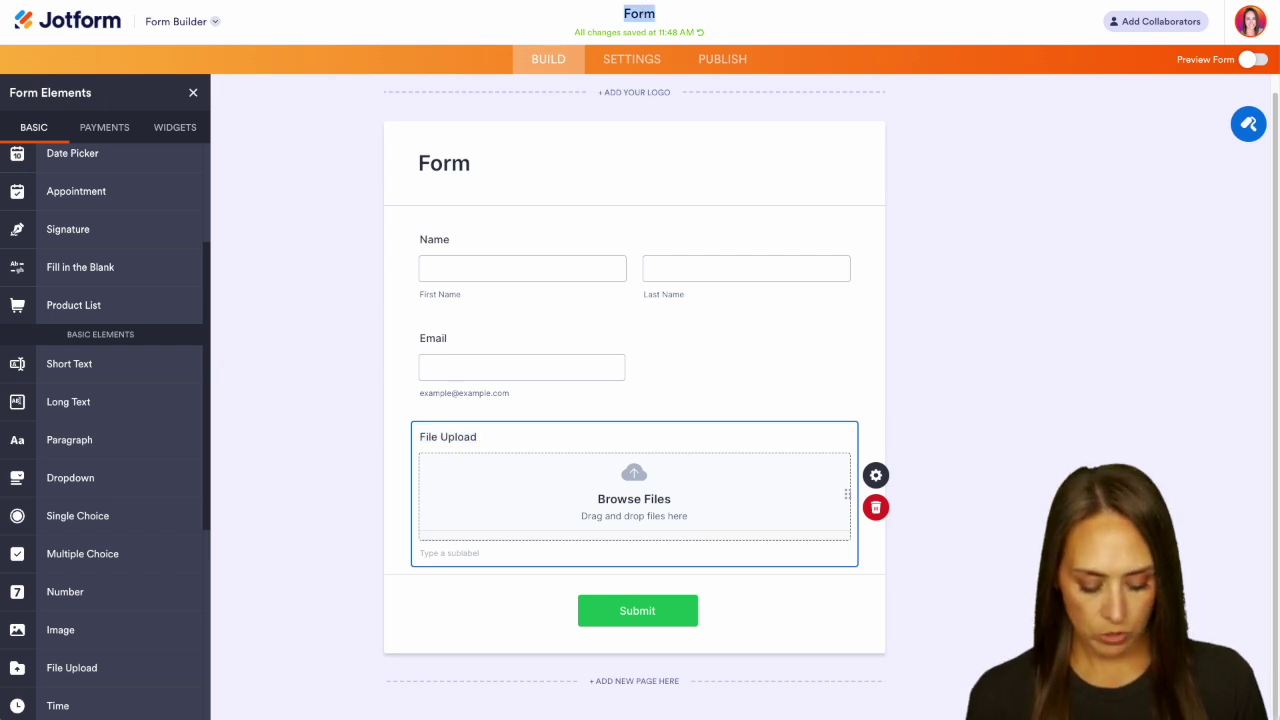
{"action": "type", "text": "Payment Approv"}
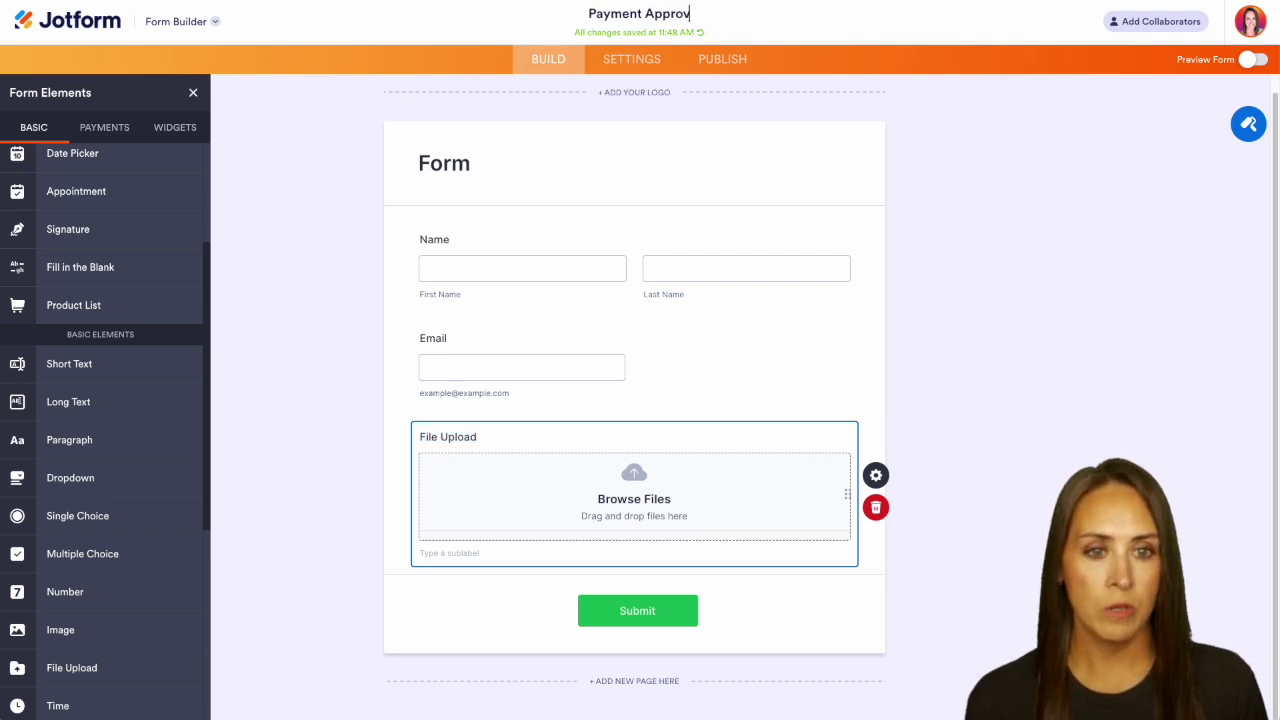
{"action": "type", "text": "al"}
{"action": "double_click", "coordinate": [449, 183]}
{"action": "type", "text": "Payment Approval"}
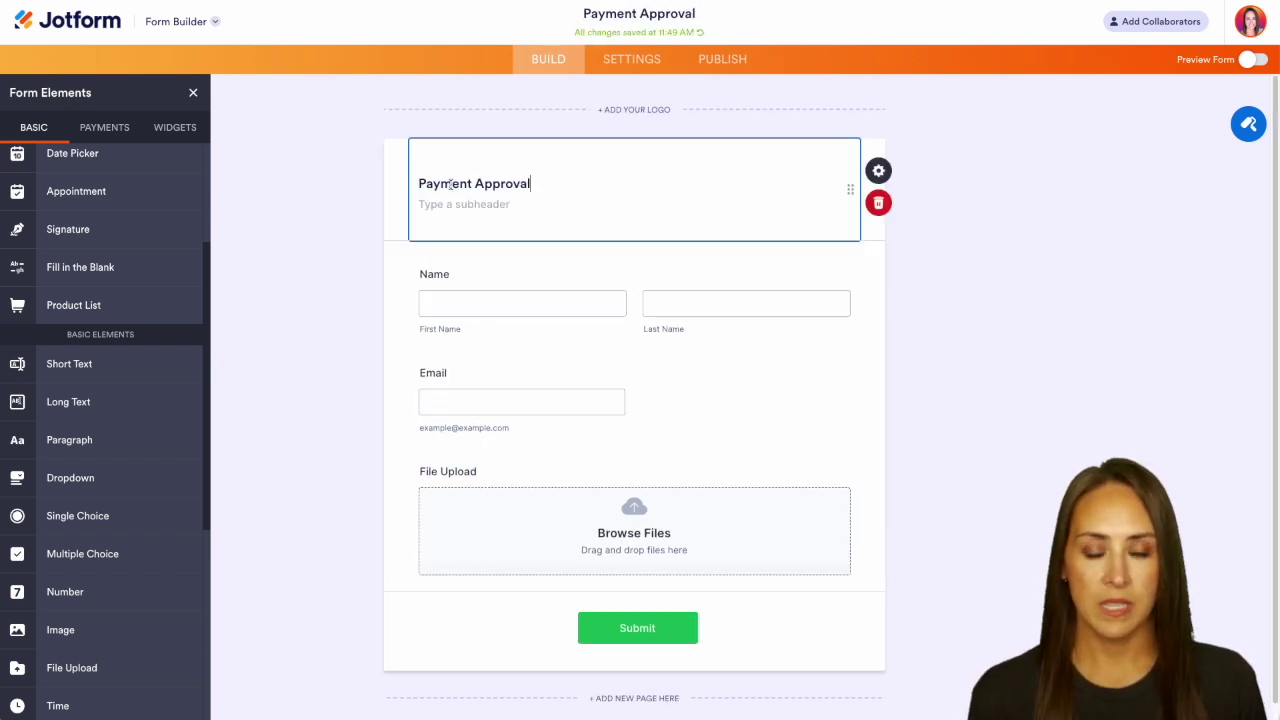
{"action": "left_click", "coordinate": [1085, 183]}
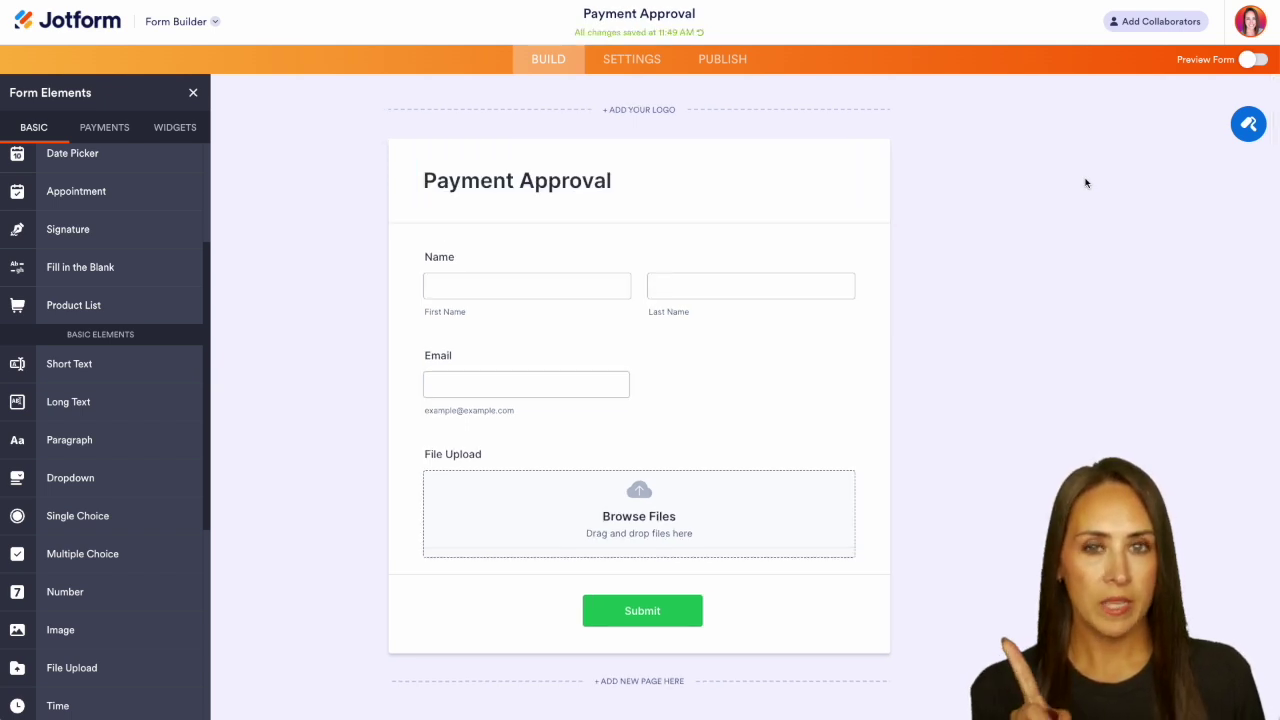
- Create a form from the PayPal Business Payment Form template, then return to My Forms
{"action": "left_click", "coordinate": [71, 29]}
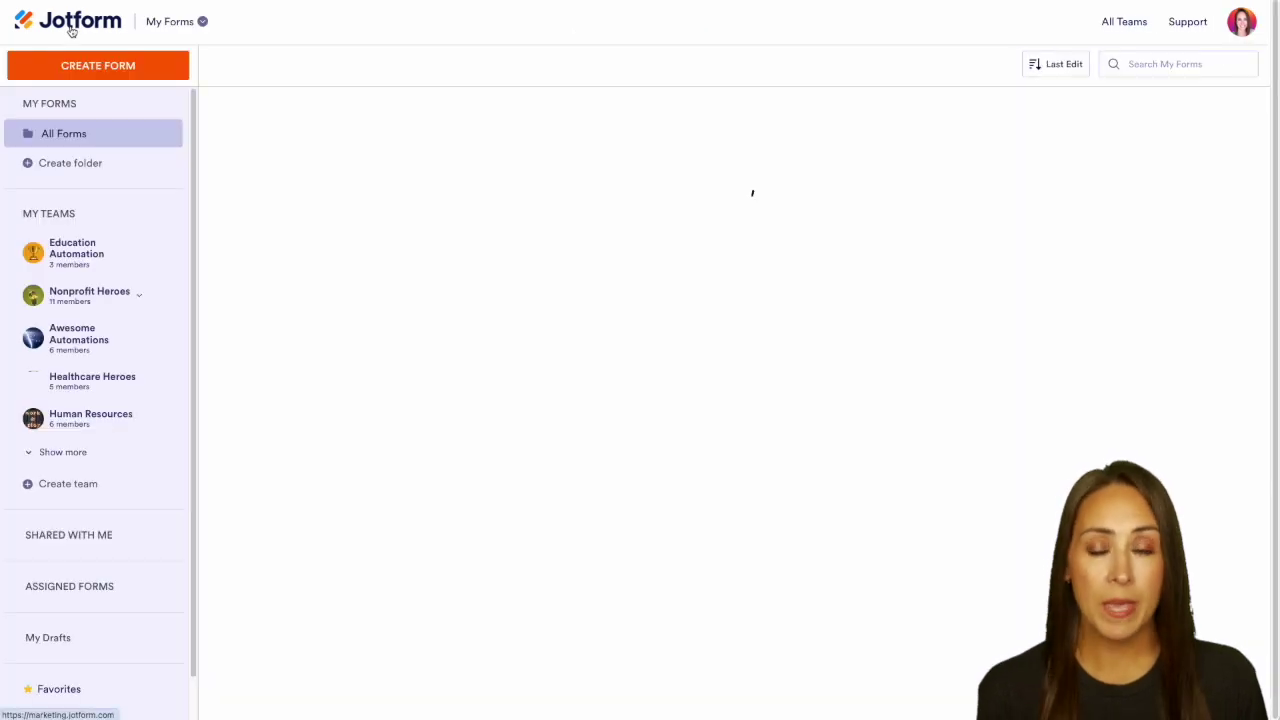
{"action": "left_click", "coordinate": [148, 66]}
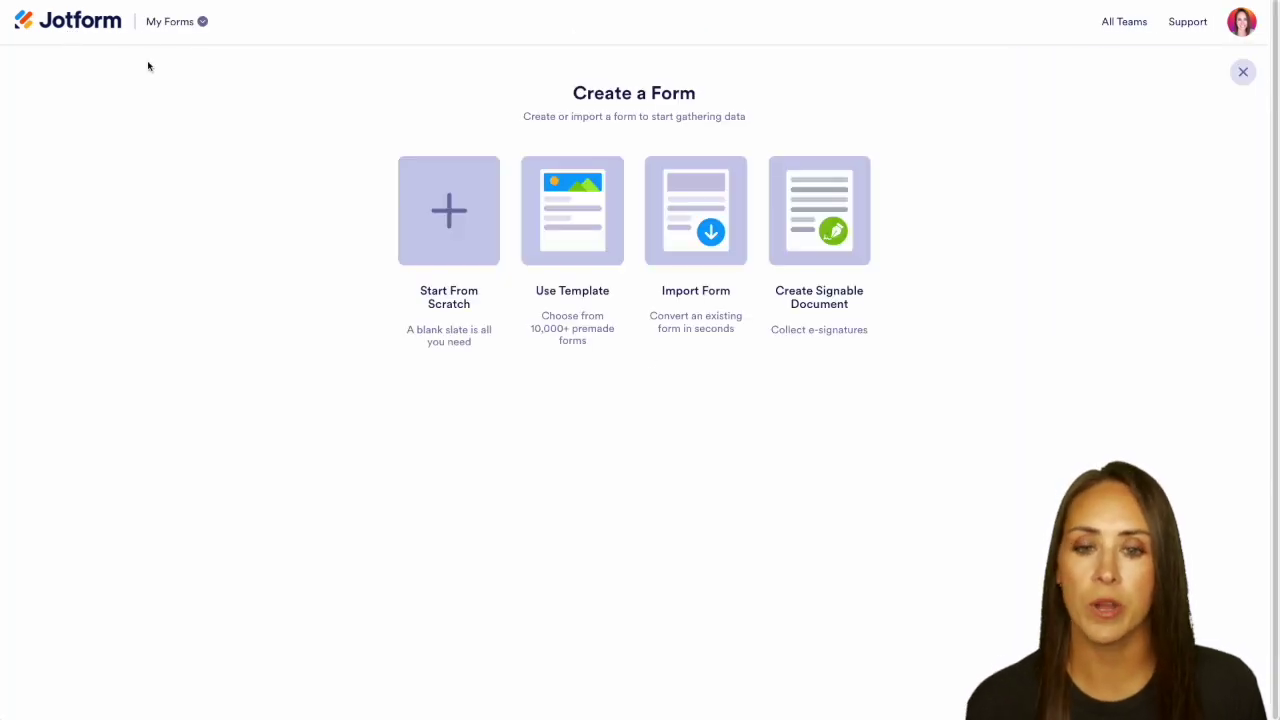
{"action": "left_click", "coordinate": [587, 230]}
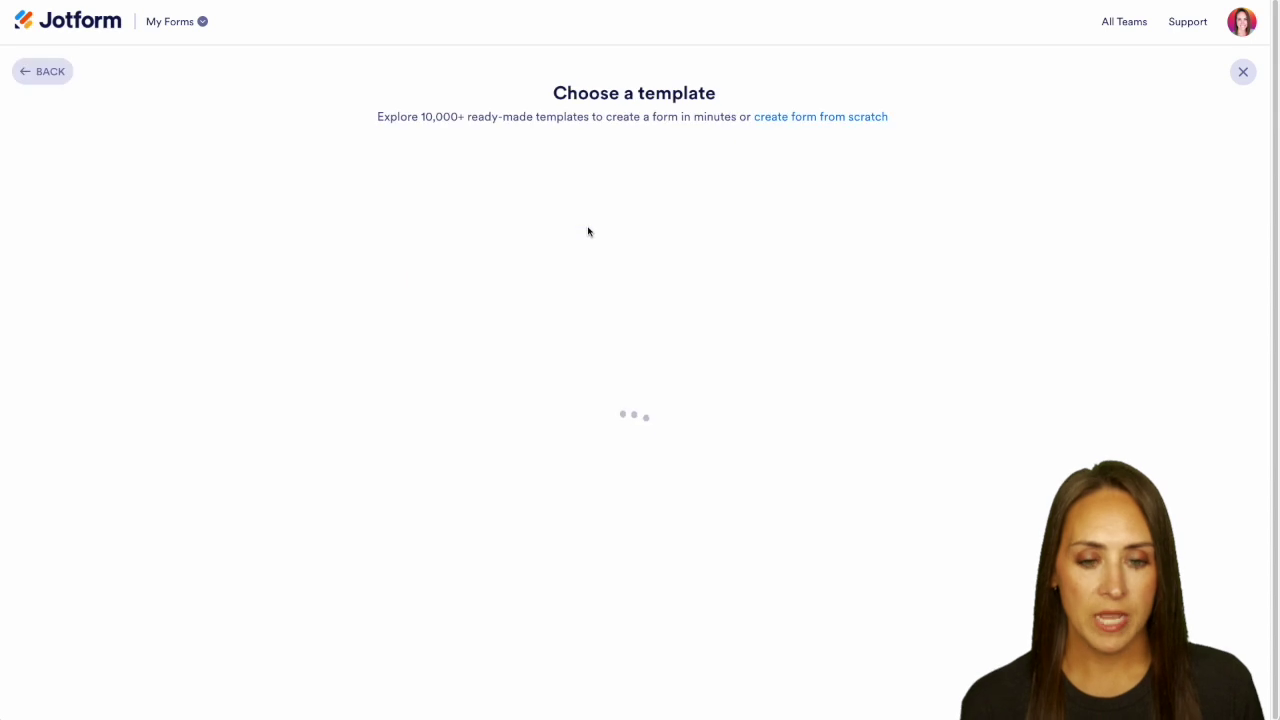
{"action": "scroll", "coordinate": [588, 230], "scroll_direction": "down", "scroll_amount": 4}
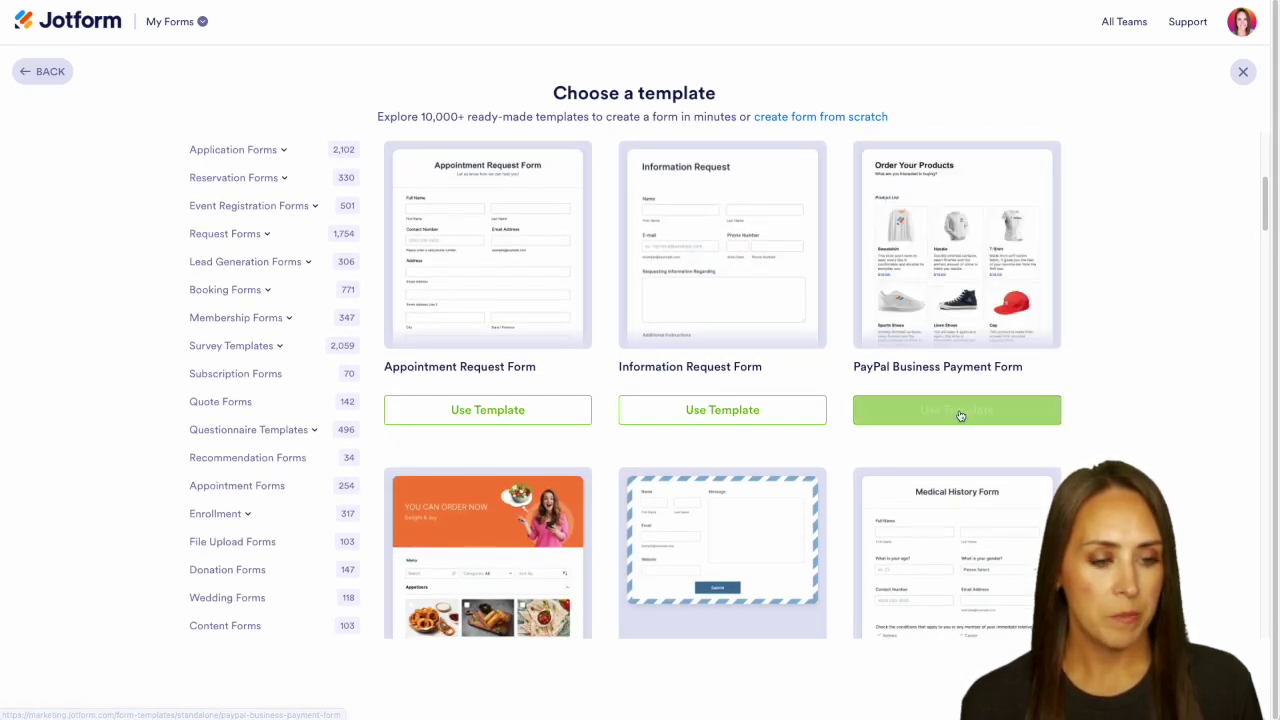
{"action": "left_click", "coordinate": [985, 410]}
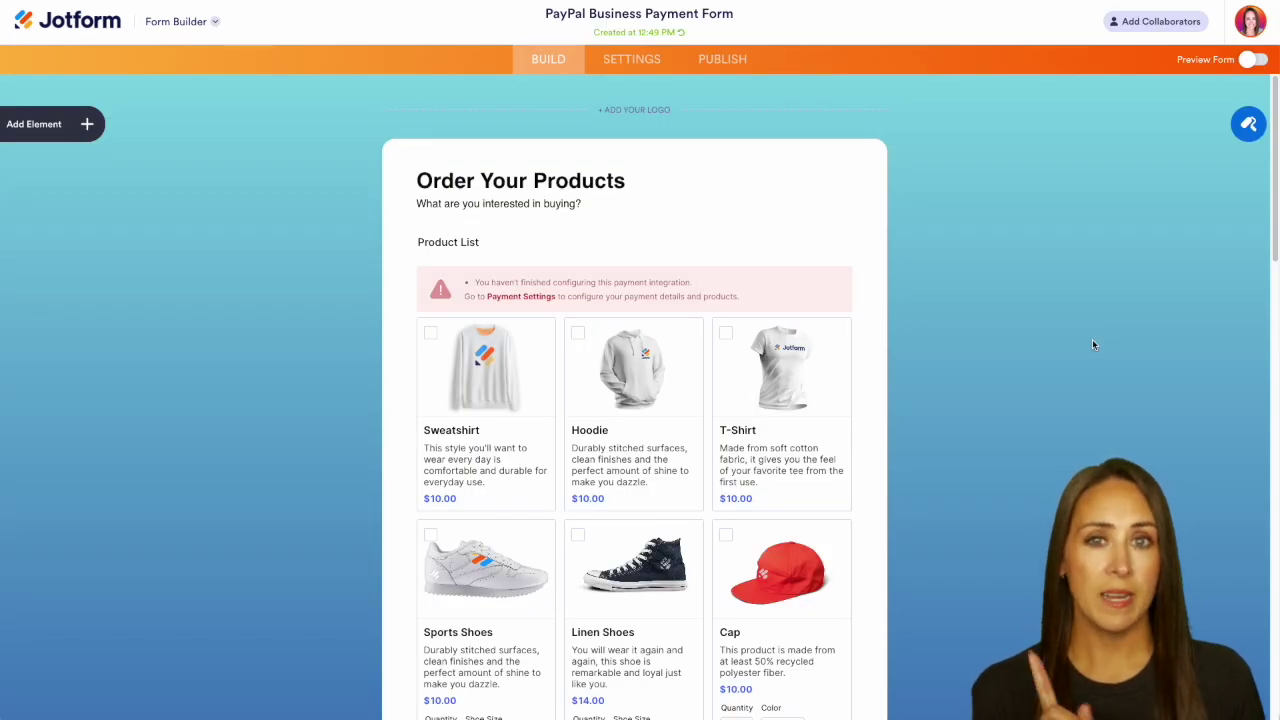
{"action": "left_click", "coordinate": [75, 25]}
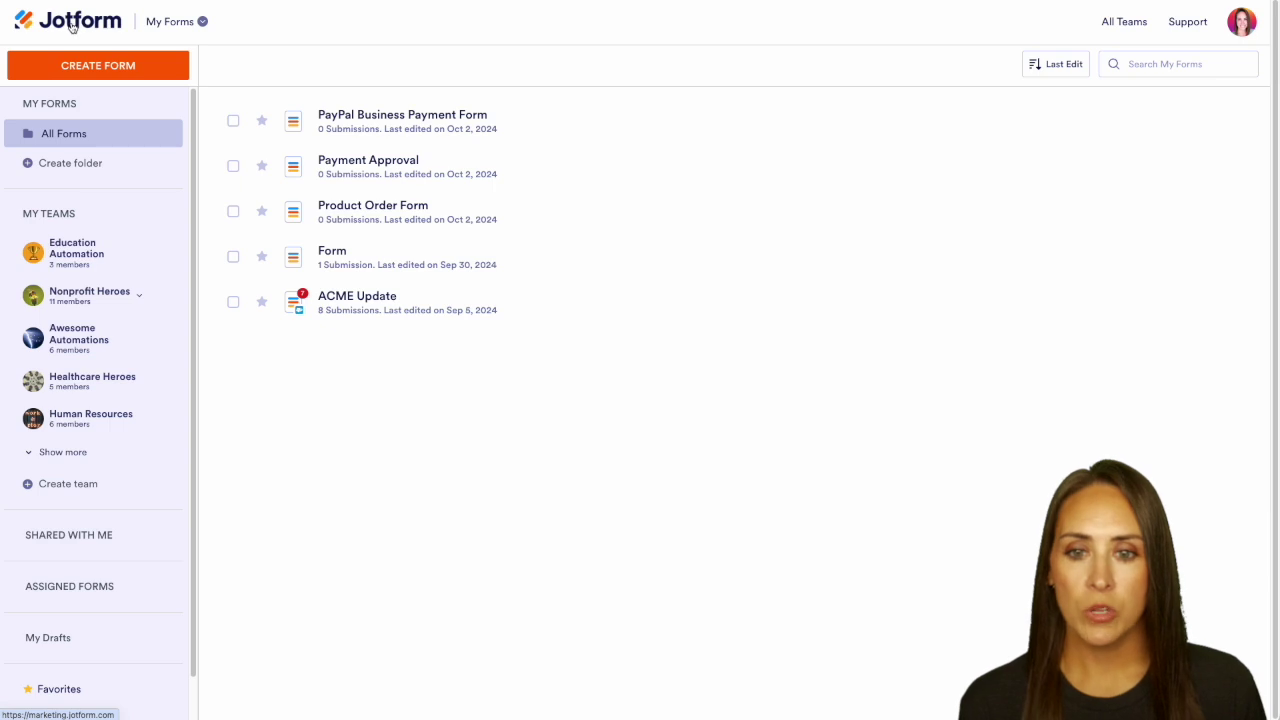
- Create a workflow for the Payment Approval form with approve and deny email branches
{"action": "mouse_move", "coordinate": [440, 172]}
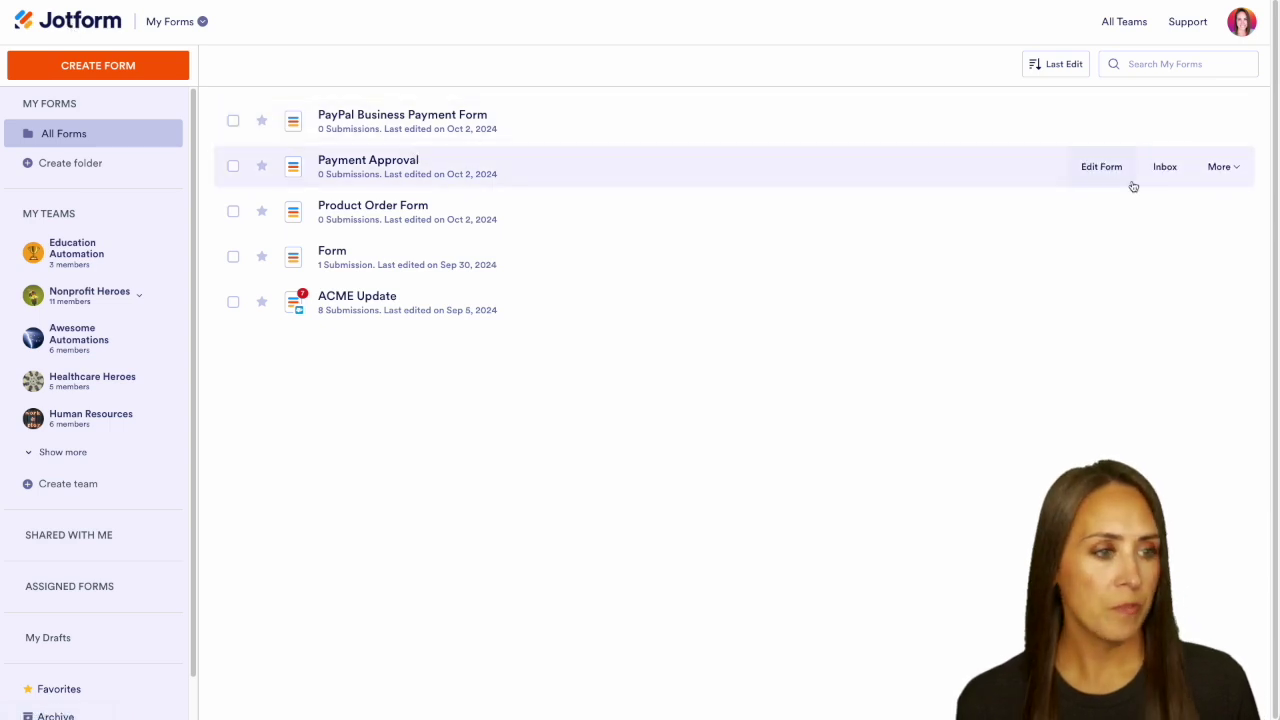
{"action": "left_click", "coordinate": [1237, 170]}
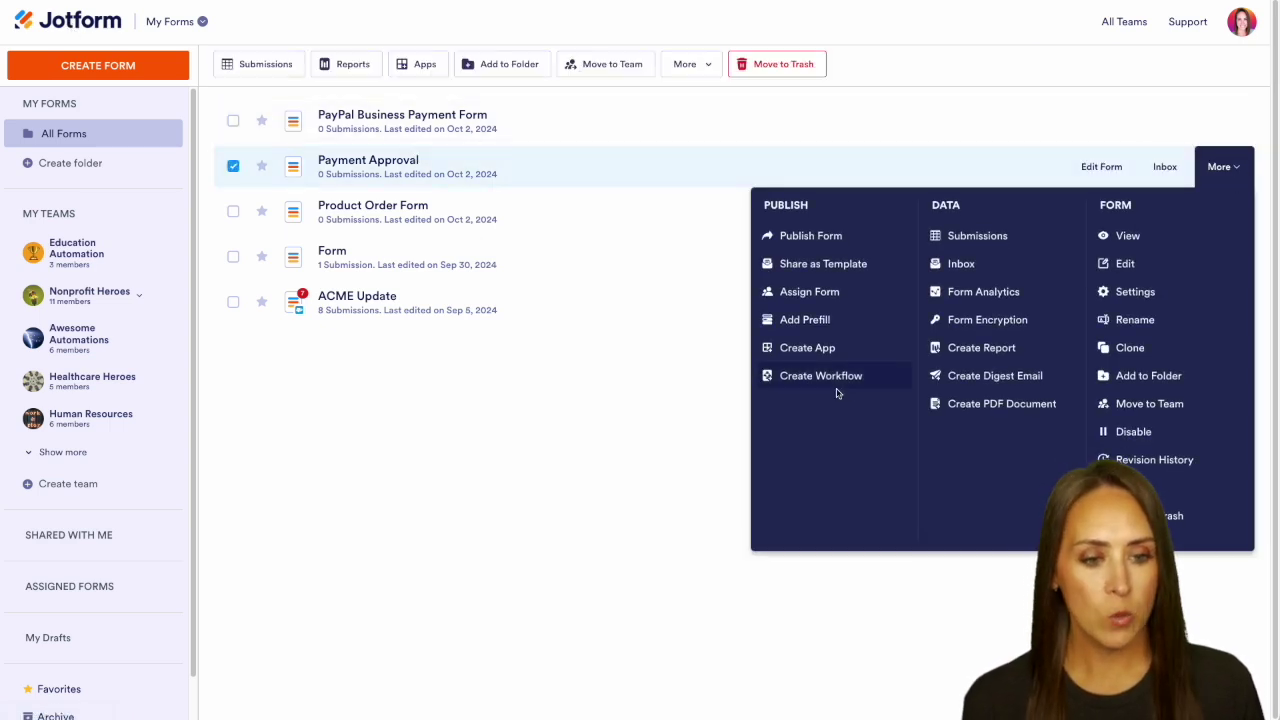
{"action": "left_click", "coordinate": [789, 380]}
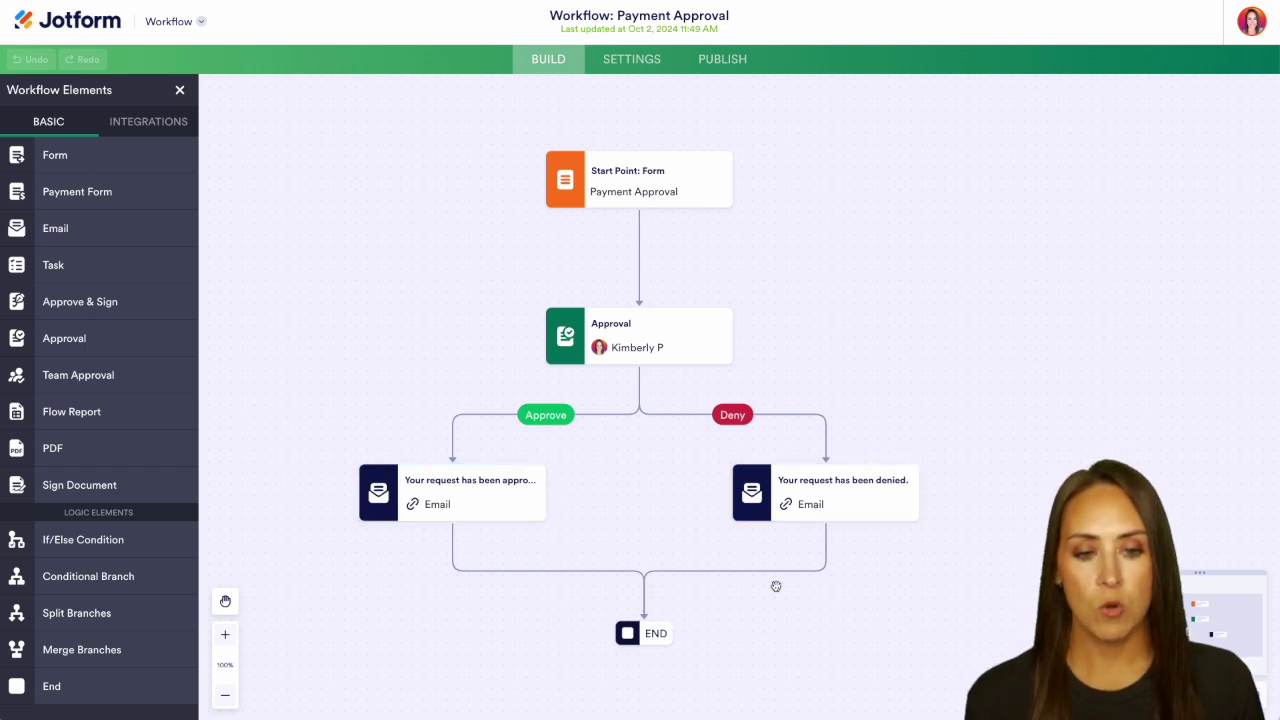
{"action": "left_click_drag", "start_coordinate": [904, 381], "coordinate": [1059, 290]}
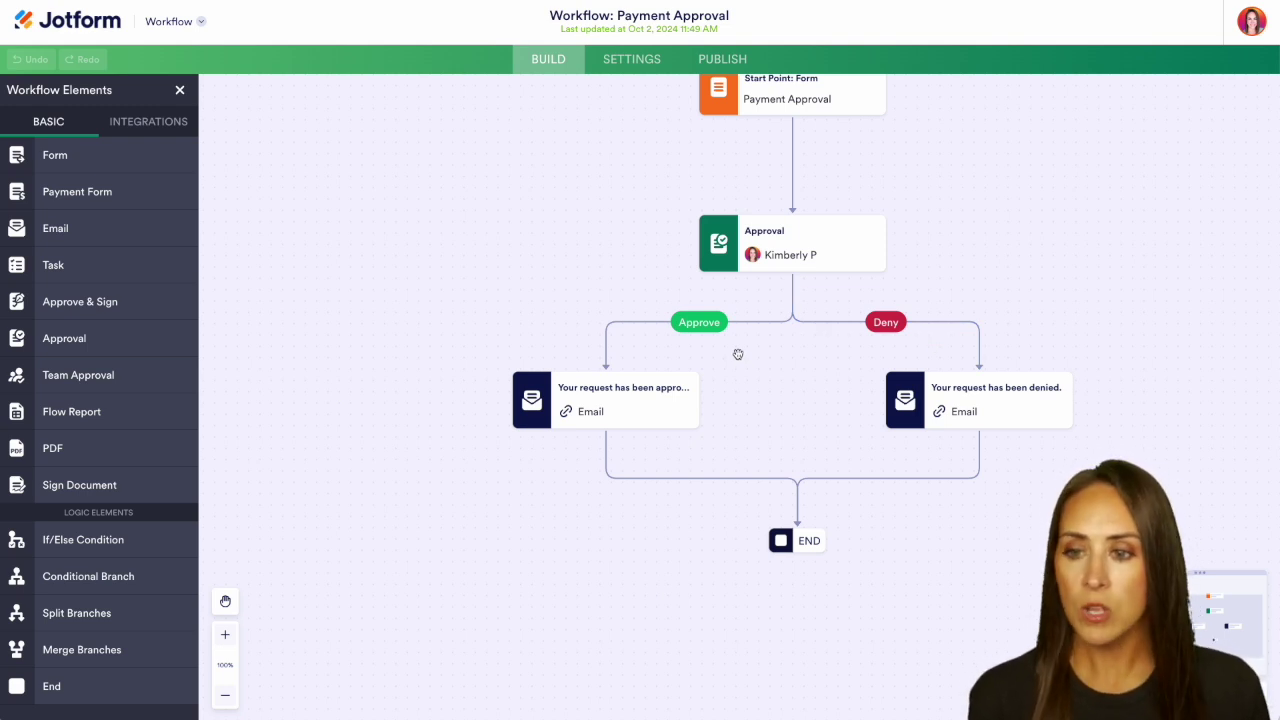
- Add a PayPal Business Payment Form step assigned to the submitter's Email field
{"action": "left_click", "coordinate": [85, 196]}
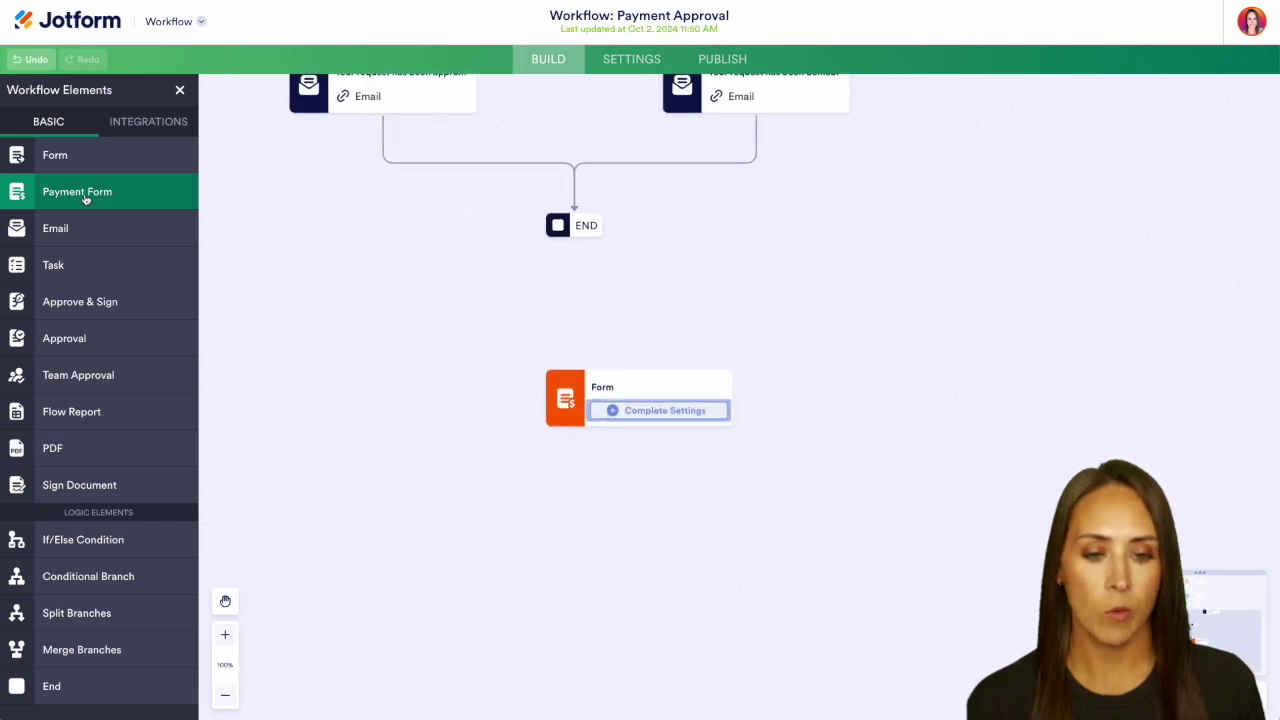
{"action": "left_click", "coordinate": [642, 412]}
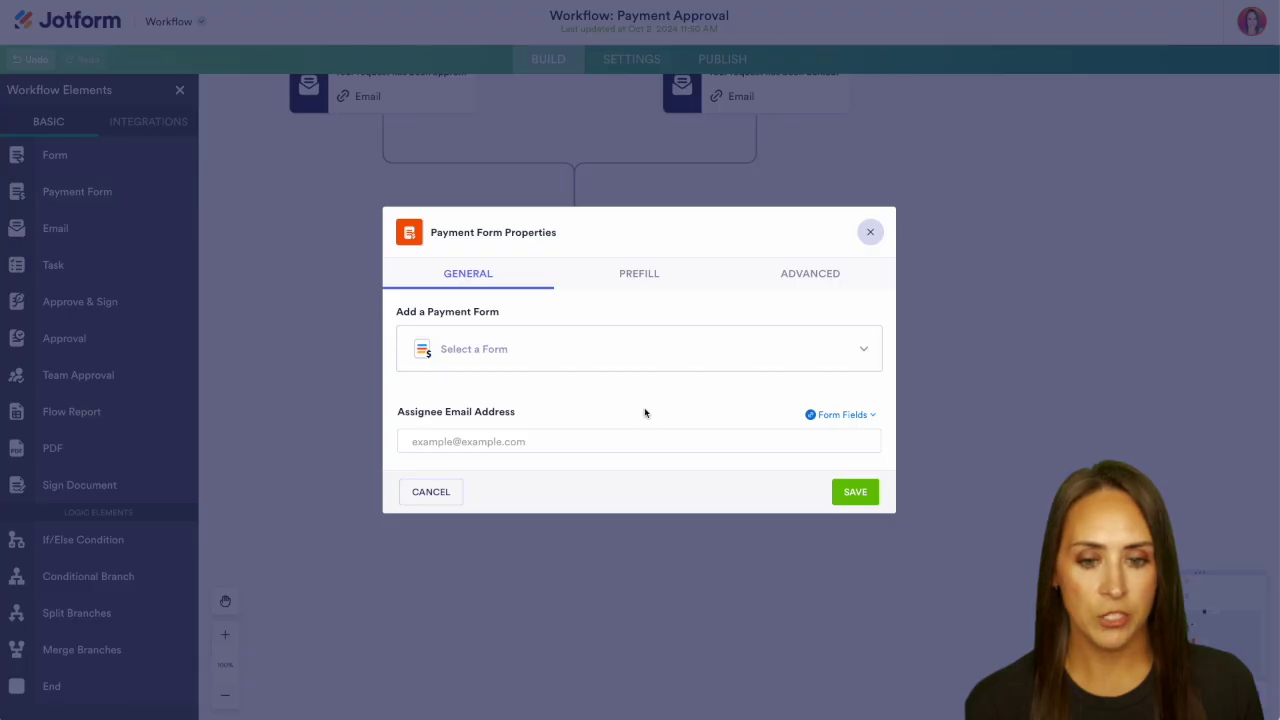
{"action": "left_click", "coordinate": [528, 340]}
{"action": "left_click", "coordinate": [555, 450]}
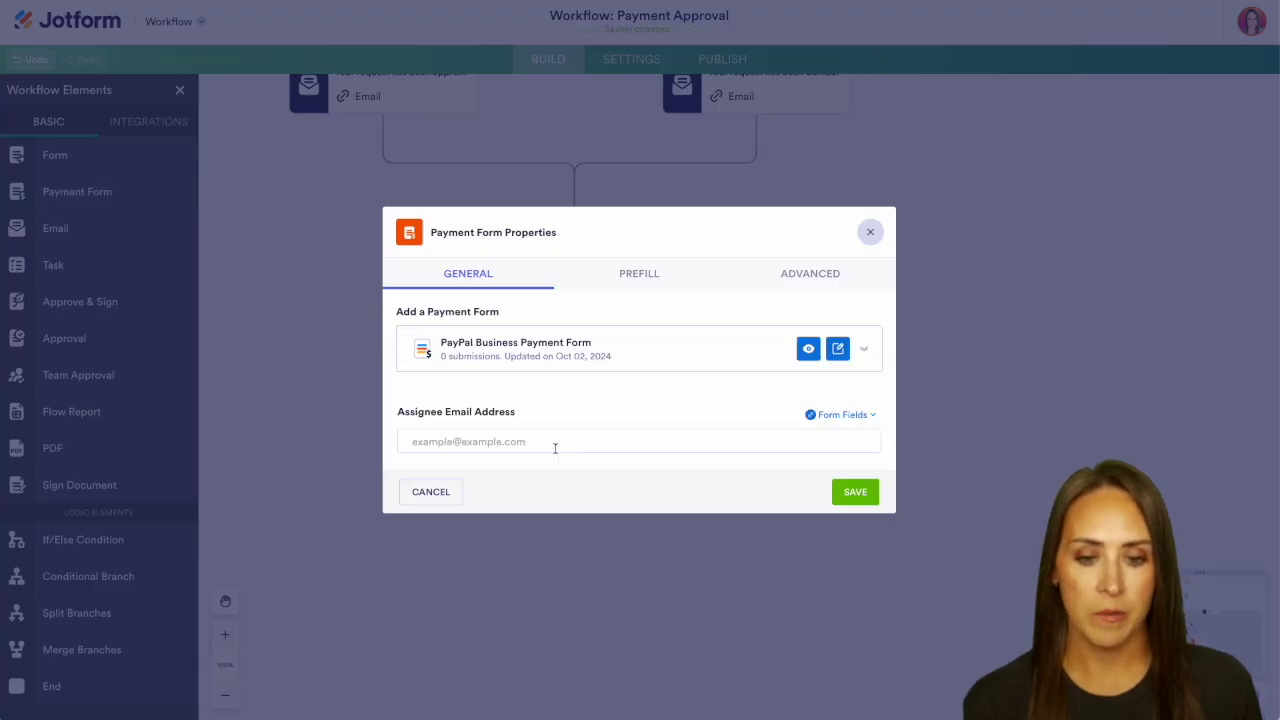
{"action": "left_click", "coordinate": [871, 415]}
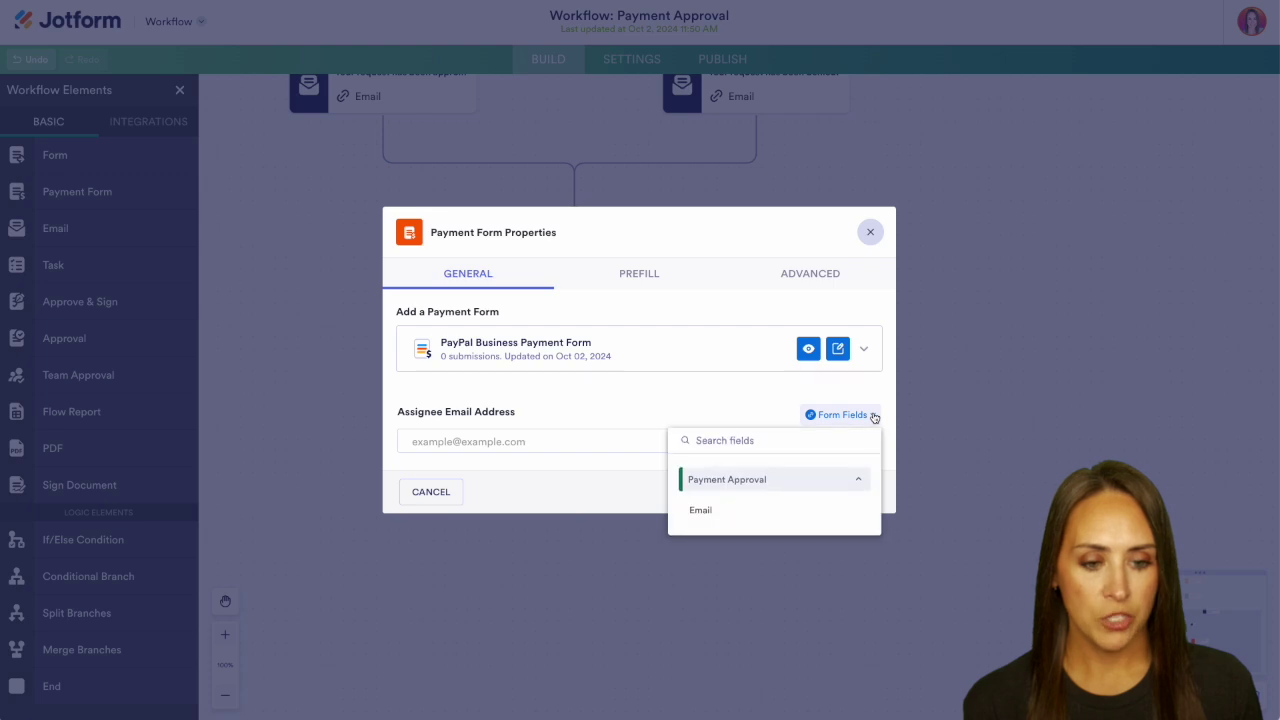
{"action": "left_click", "coordinate": [712, 521]}
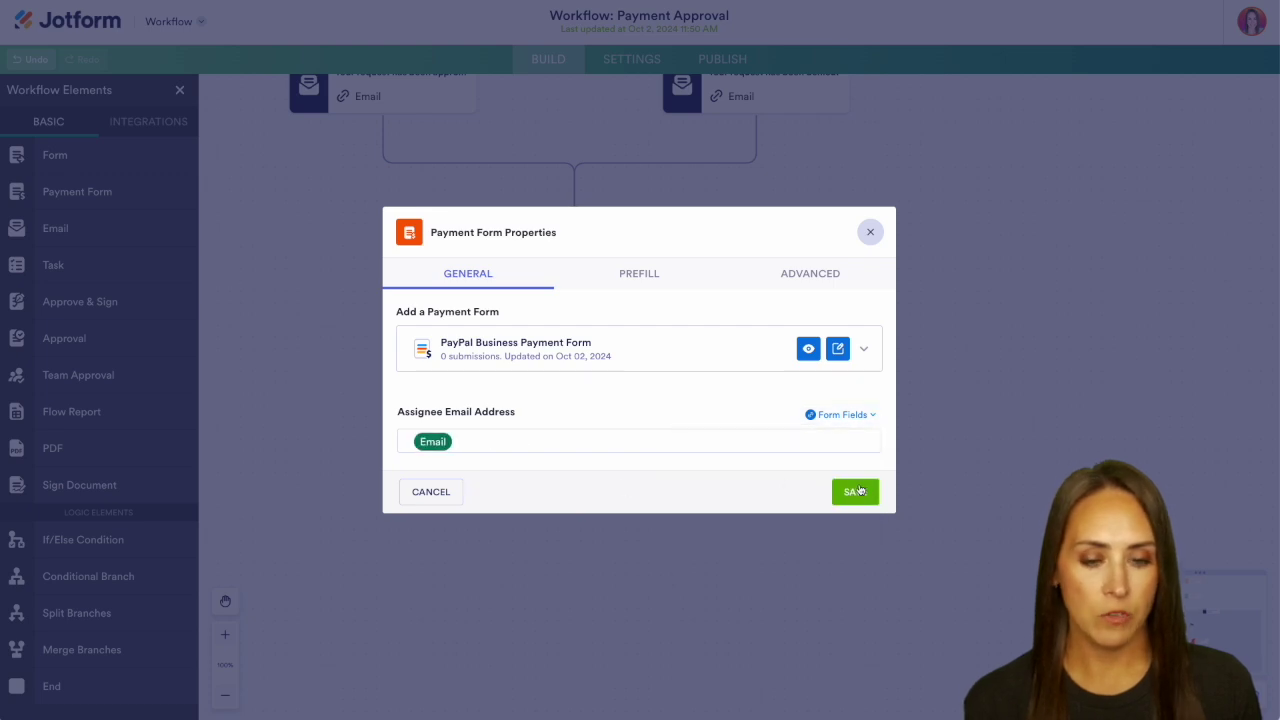
{"action": "left_click", "coordinate": [862, 488]}
- Position the PayPal node beside the approved email on the canvas
{"action": "left_click_drag", "start_coordinate": [817, 483], "coordinate": [1121, 614]}
{"action": "left_click_drag", "start_coordinate": [950, 500], "coordinate": [512, 326]}
{"action": "scroll", "coordinate": [520, 349], "scroll_direction": "down", "scroll_amount": 3}
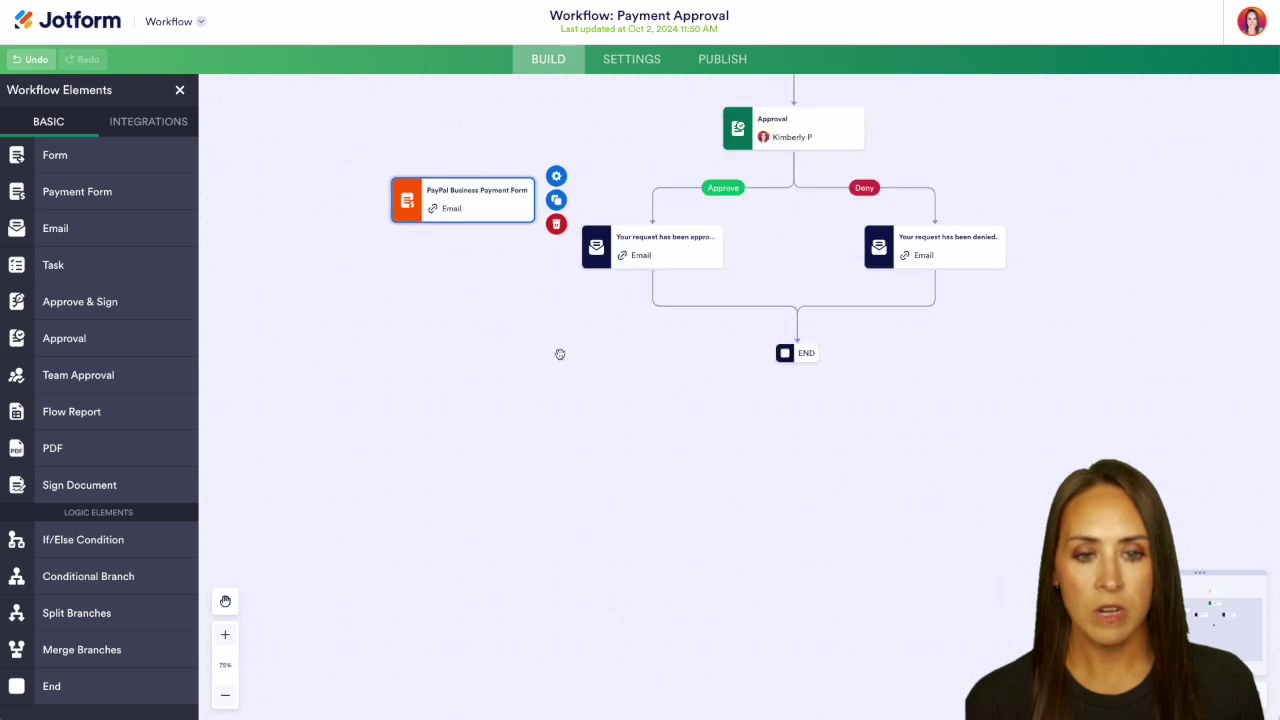
{"action": "left_click_drag", "start_coordinate": [376, 327], "coordinate": [383, 374]}
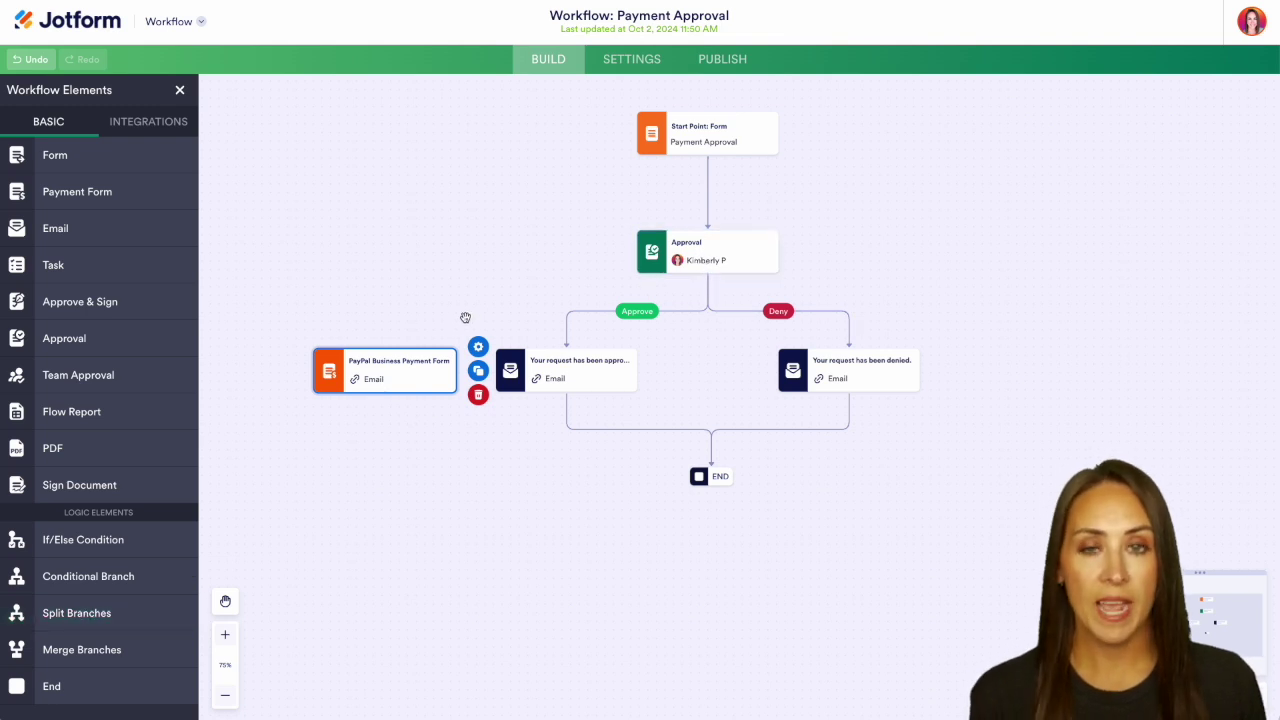
- Delete the existing END step and its leftover empty placeholder
{"action": "mouse_move", "coordinate": [374, 376]}
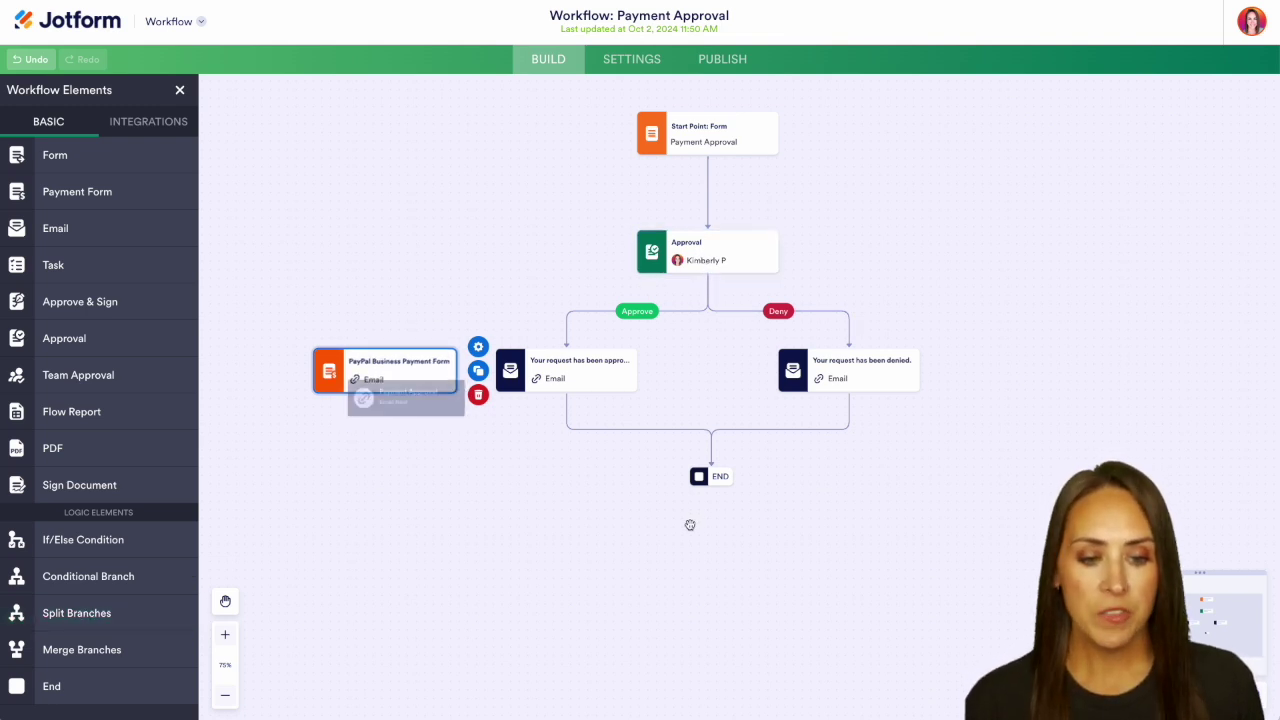
{"action": "left_click", "coordinate": [722, 478]}
{"action": "left_click", "coordinate": [757, 502]}
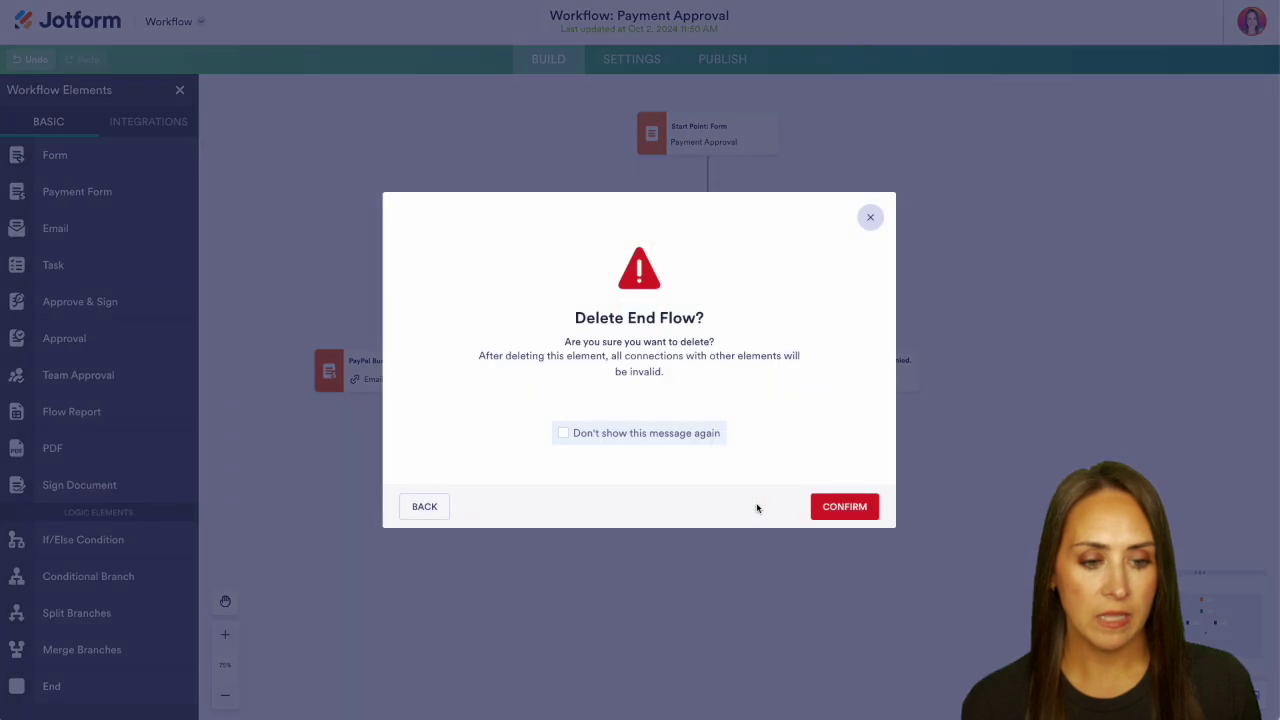
{"action": "left_click", "coordinate": [845, 507]}
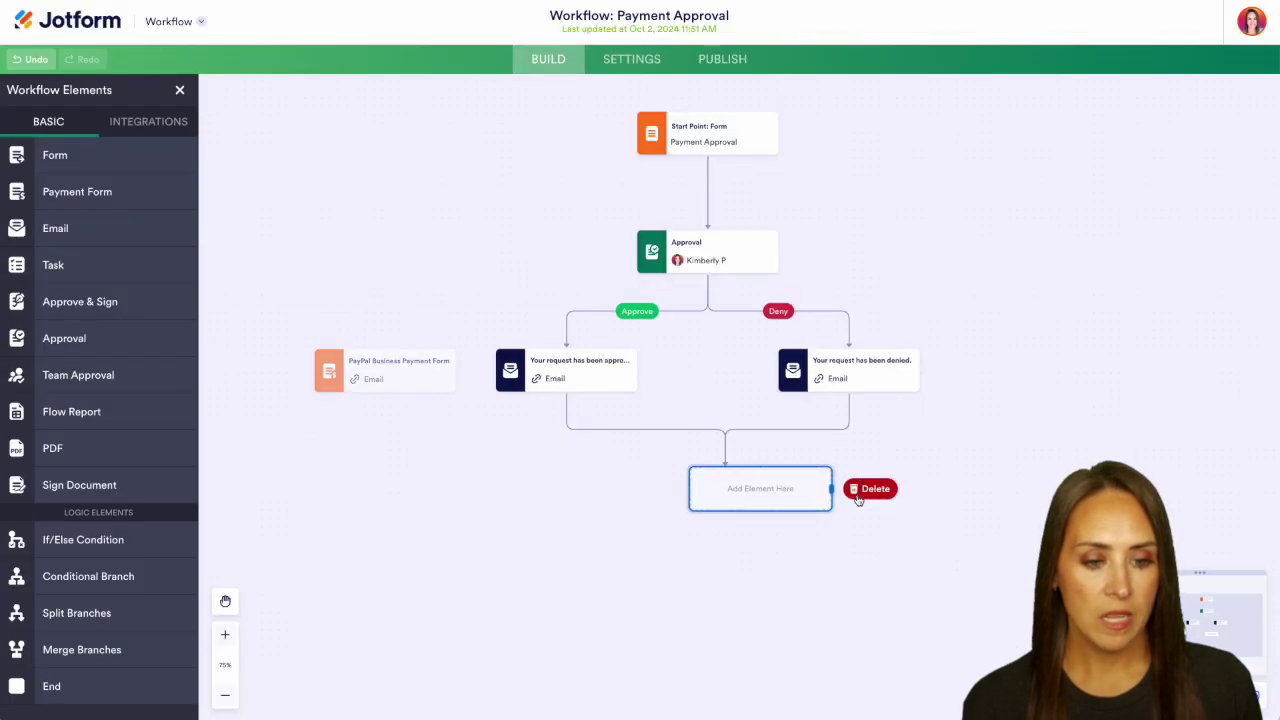
{"action": "left_click", "coordinate": [862, 492]}
- Connect Approve email to the PayPal form, then route PayPal and Deny email to a new End
{"action": "left_click_drag", "start_coordinate": [434, 374], "coordinate": [643, 445]}
{"action": "left_click_drag", "start_coordinate": [566, 392], "coordinate": [568, 416]}
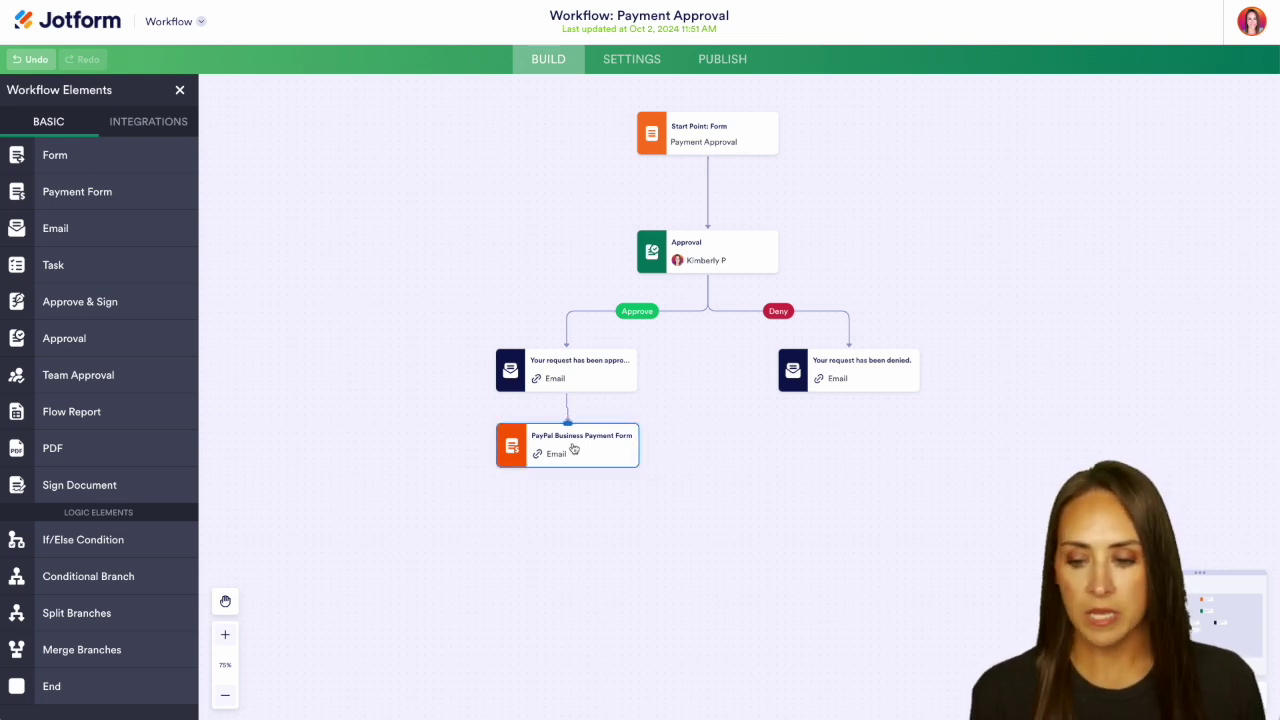
{"action": "left_click_drag", "start_coordinate": [58, 690], "coordinate": [698, 552]}
{"action": "left_click_drag", "start_coordinate": [567, 467], "coordinate": [700, 546]}
{"action": "left_click_drag", "start_coordinate": [849, 392], "coordinate": [713, 540]}
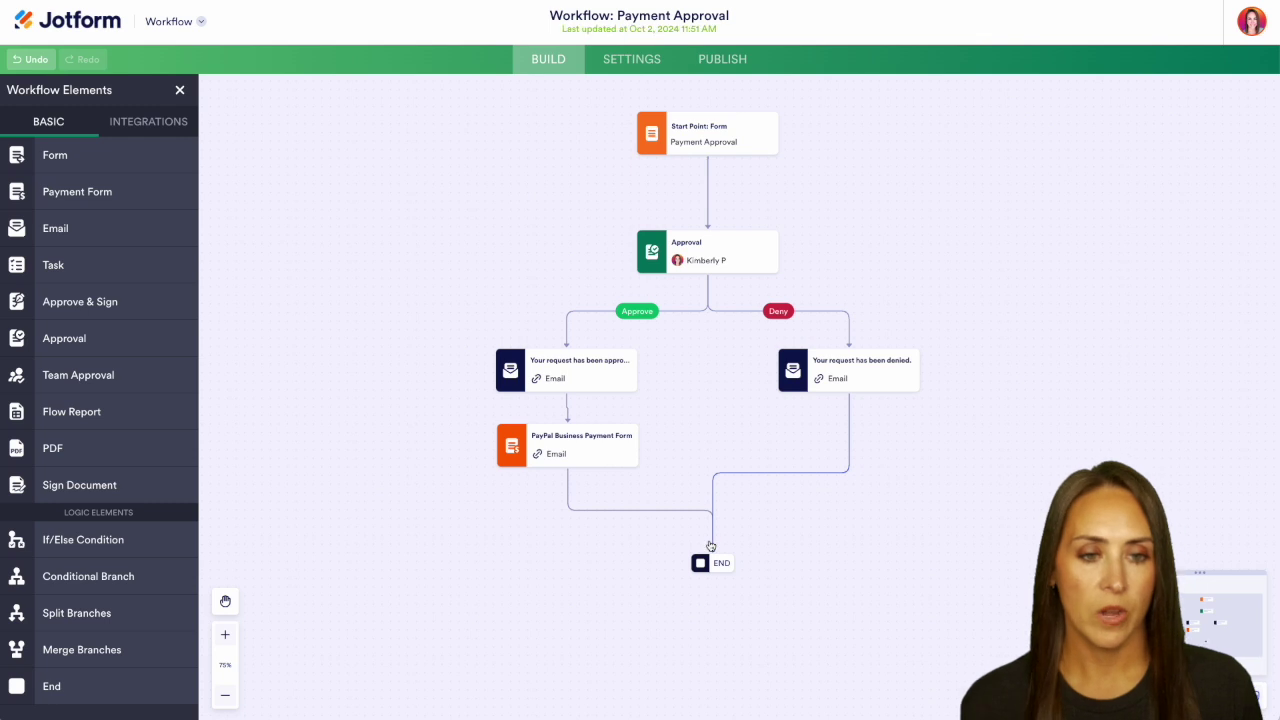
- Open the published form in a new tab and submit a test entry with name and email
{"action": "left_click", "coordinate": [729, 66]}
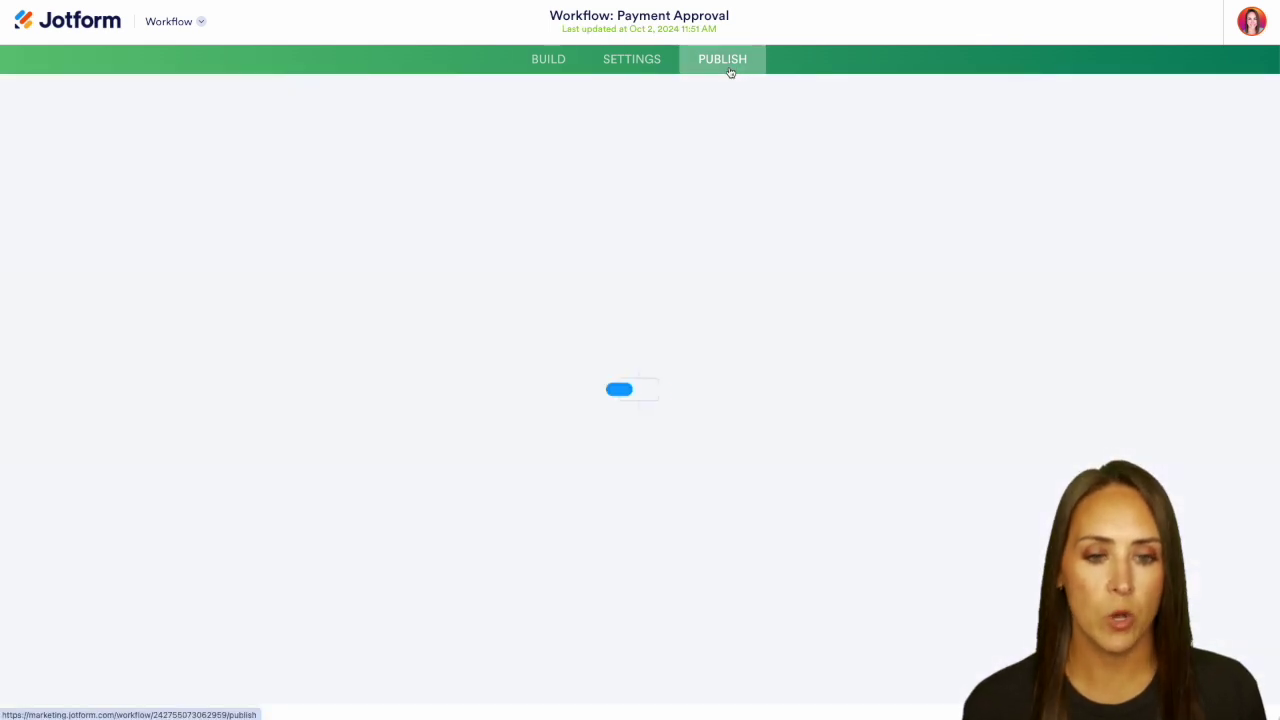
{"action": "left_click", "coordinate": [658, 236]}
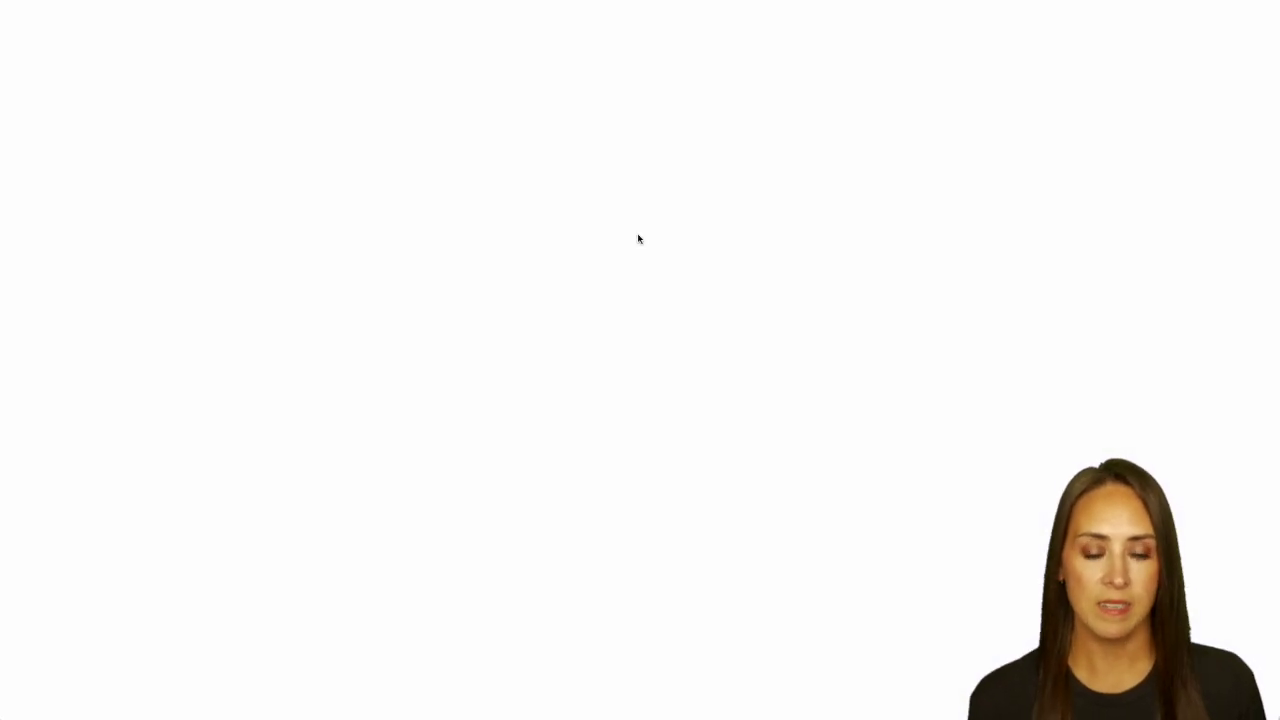
{"action": "left_click", "coordinate": [467, 194]}
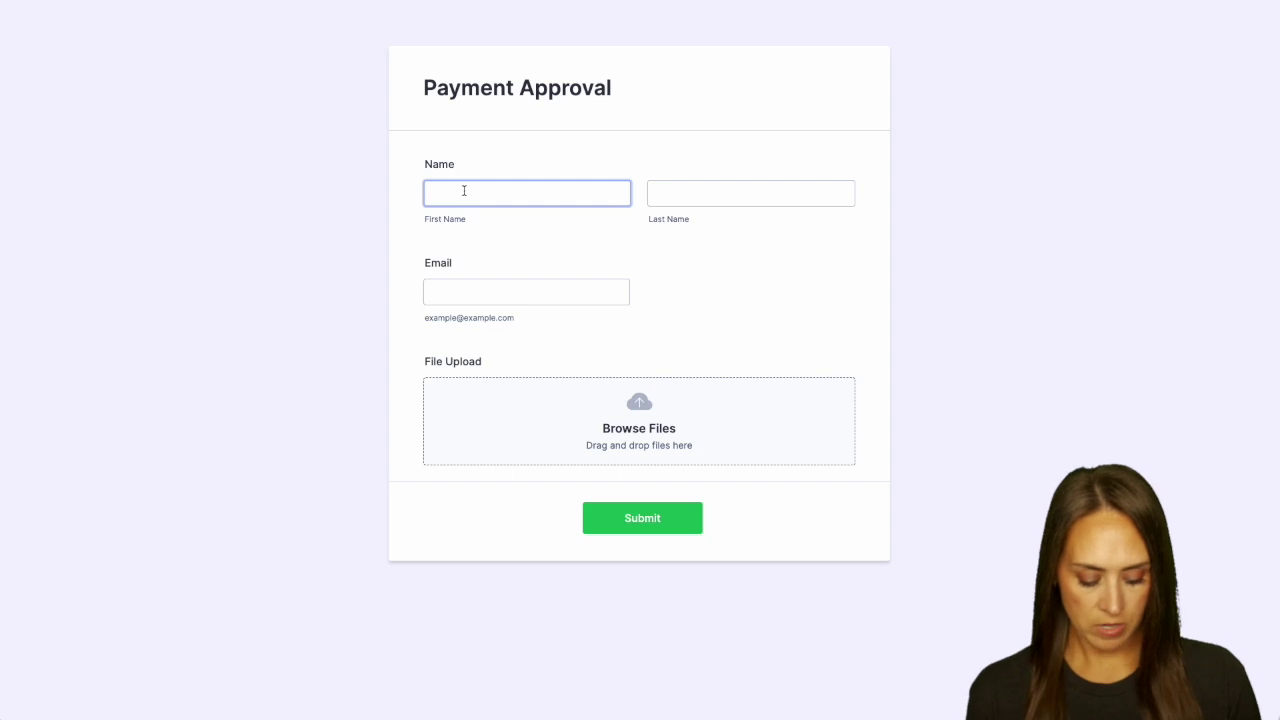
{"action": "type", "text": "John"}
{"action": "key", "text": "Tab"}
{"action": "type", "text": "Smith"}
{"action": "key", "text": "Tab"}
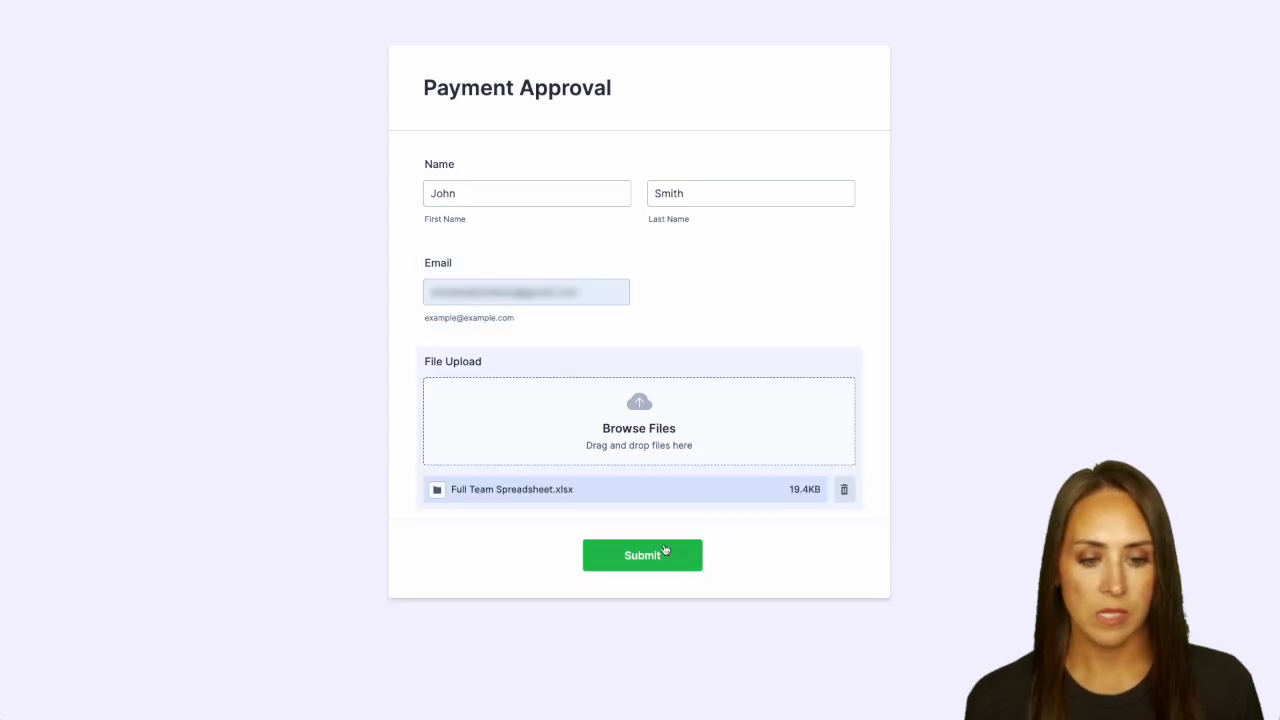
{"action": "left_click", "coordinate": [664, 551]}
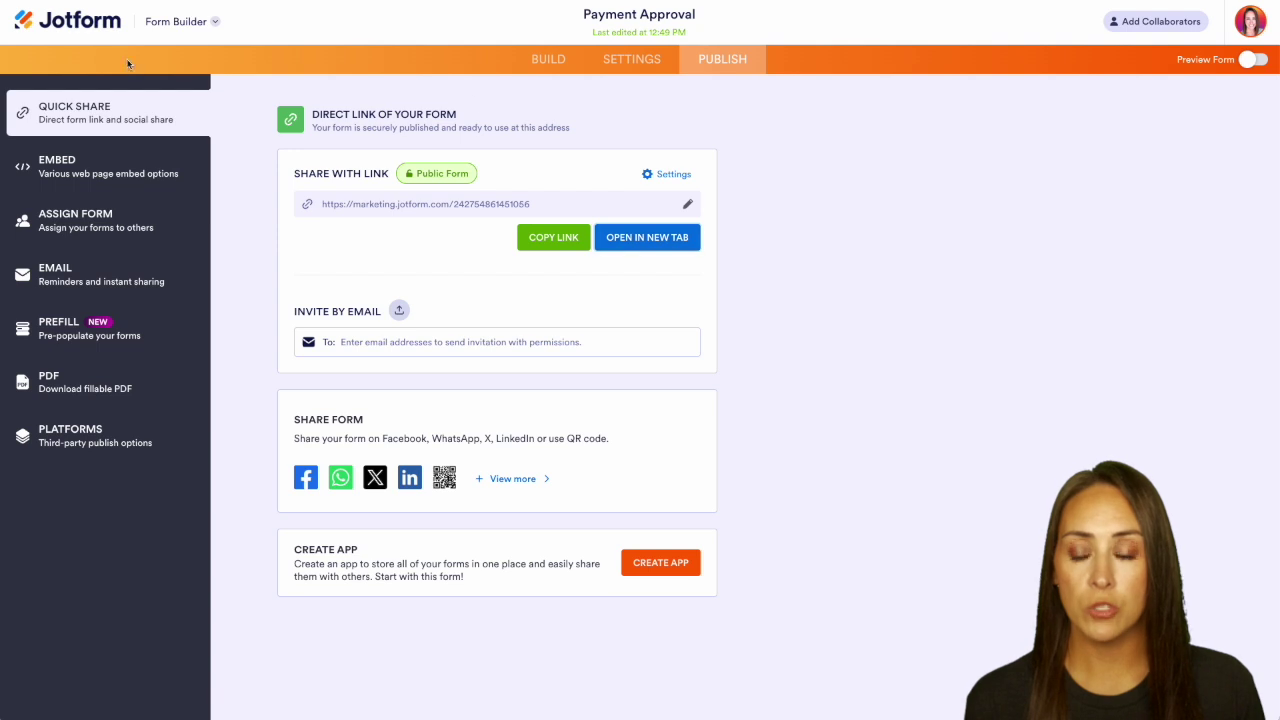
- Switch from Form Builder to the Inbox to view the test submission
{"action": "left_click", "coordinate": [176, 23]}
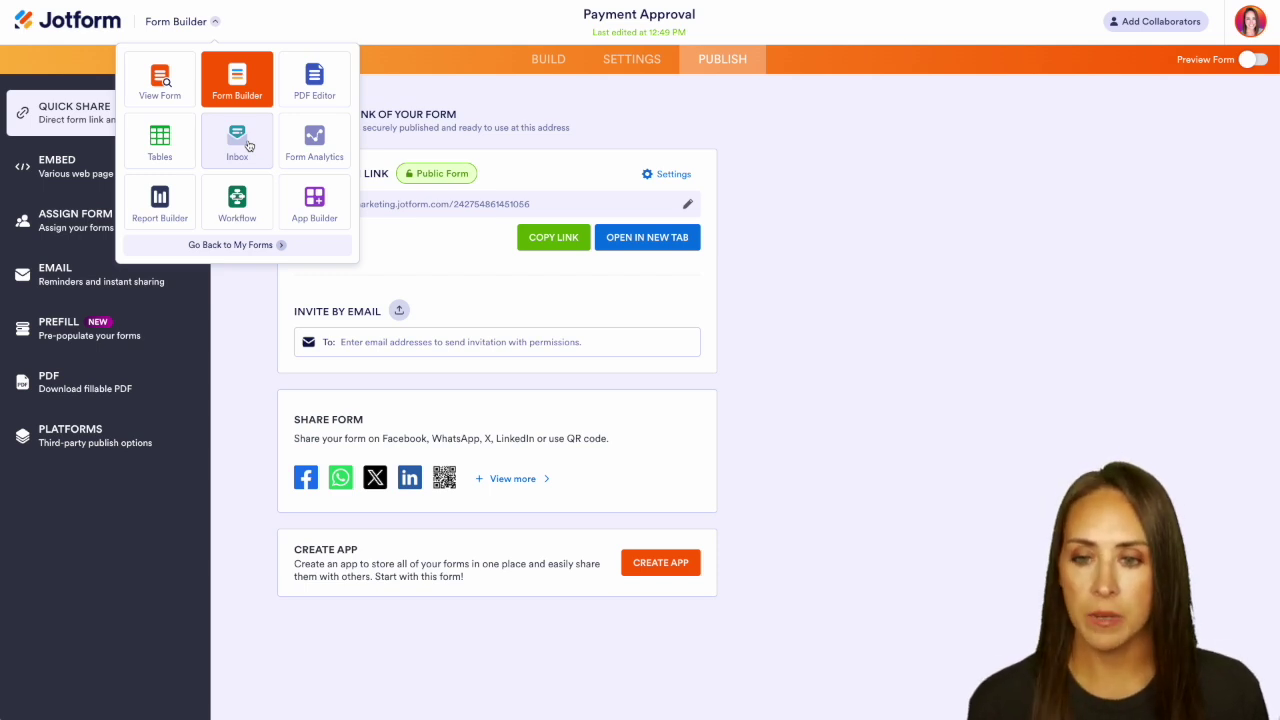
{"action": "left_click", "coordinate": [240, 140]}
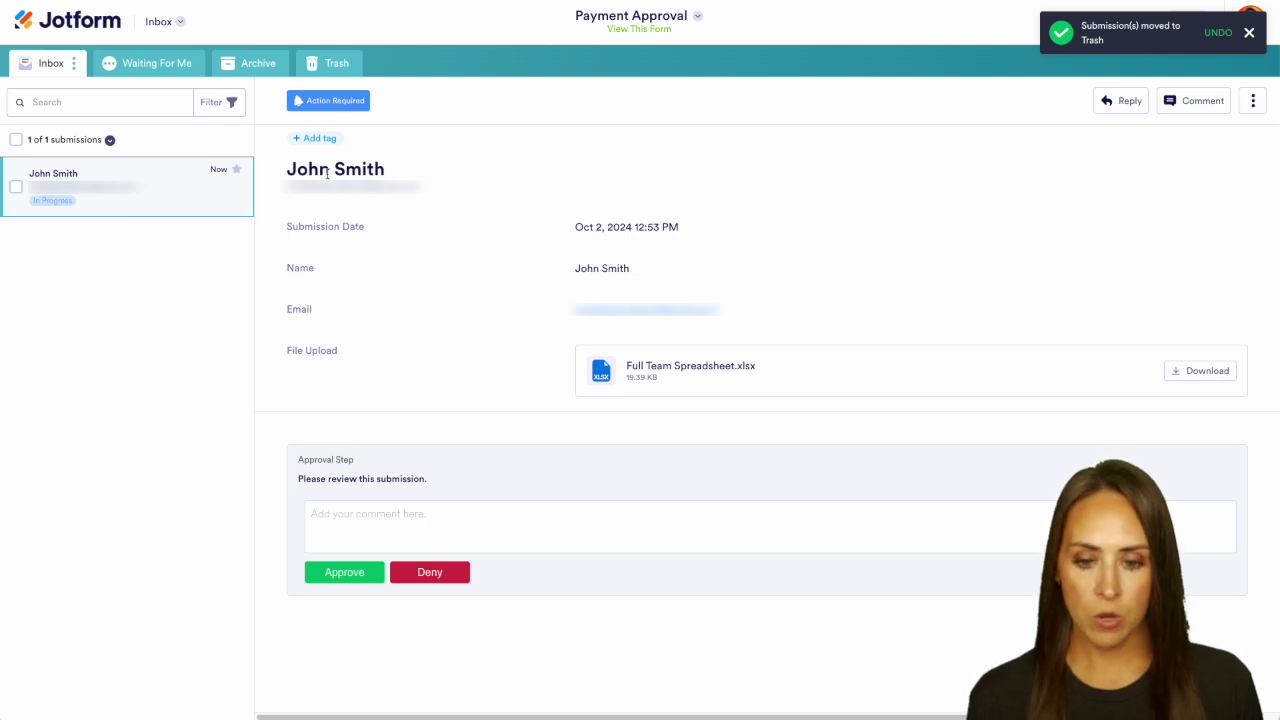
- Approve the test submission in the Approval Step panel
{"action": "left_click", "coordinate": [346, 572]}
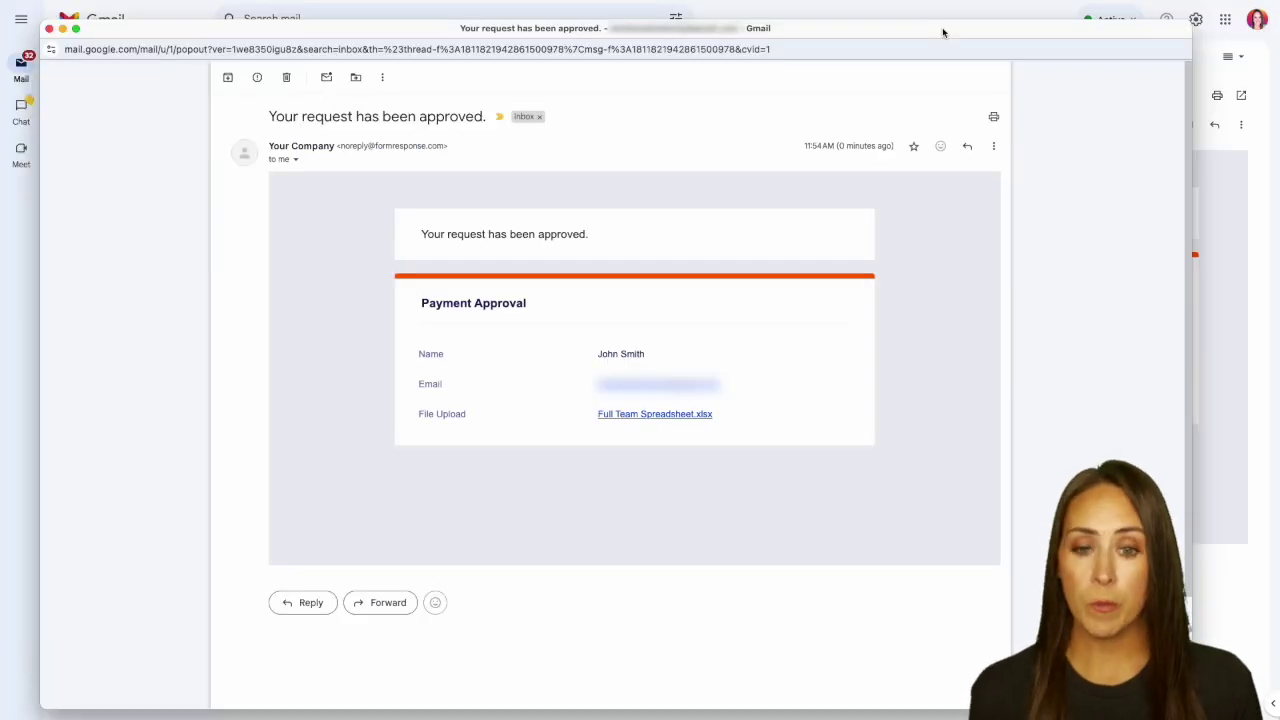
- Review the approval email and the 'A form is assigned to you' message
{"action": "left_click_drag", "start_coordinate": [411, 249], "coordinate": [611, 242]}
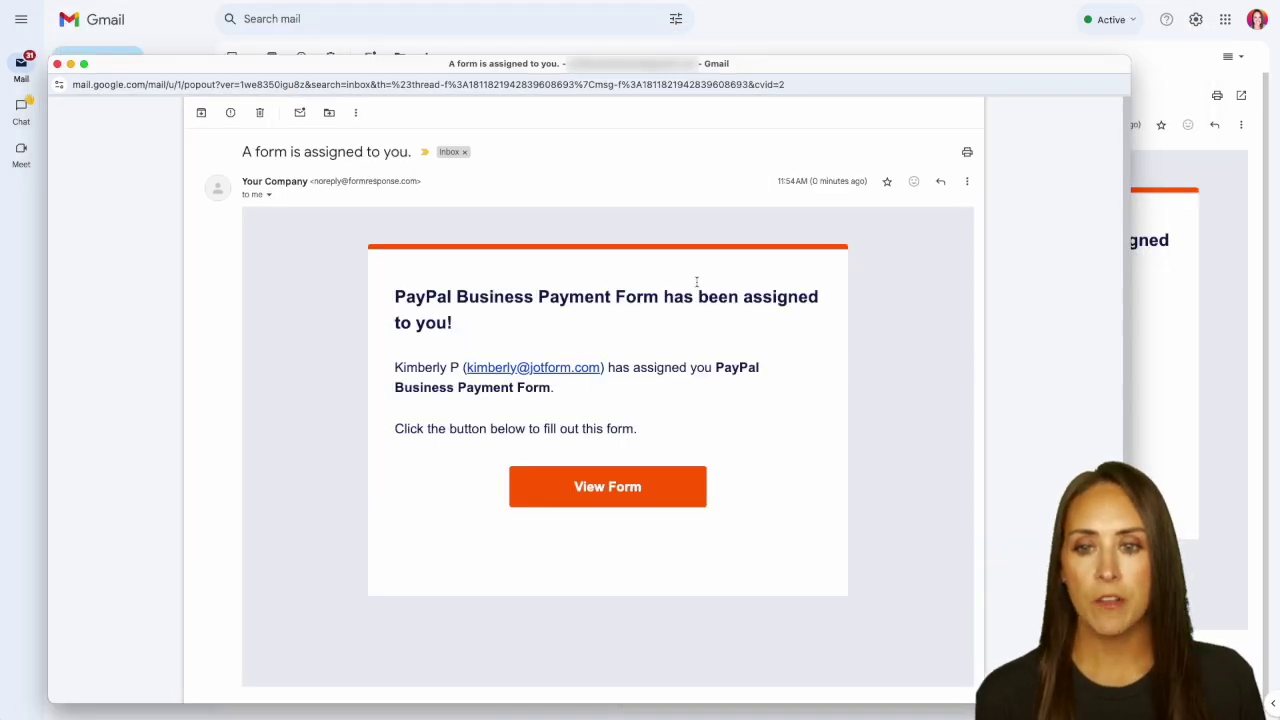
{"action": "left_click_drag", "start_coordinate": [250, 155], "coordinate": [415, 165]}
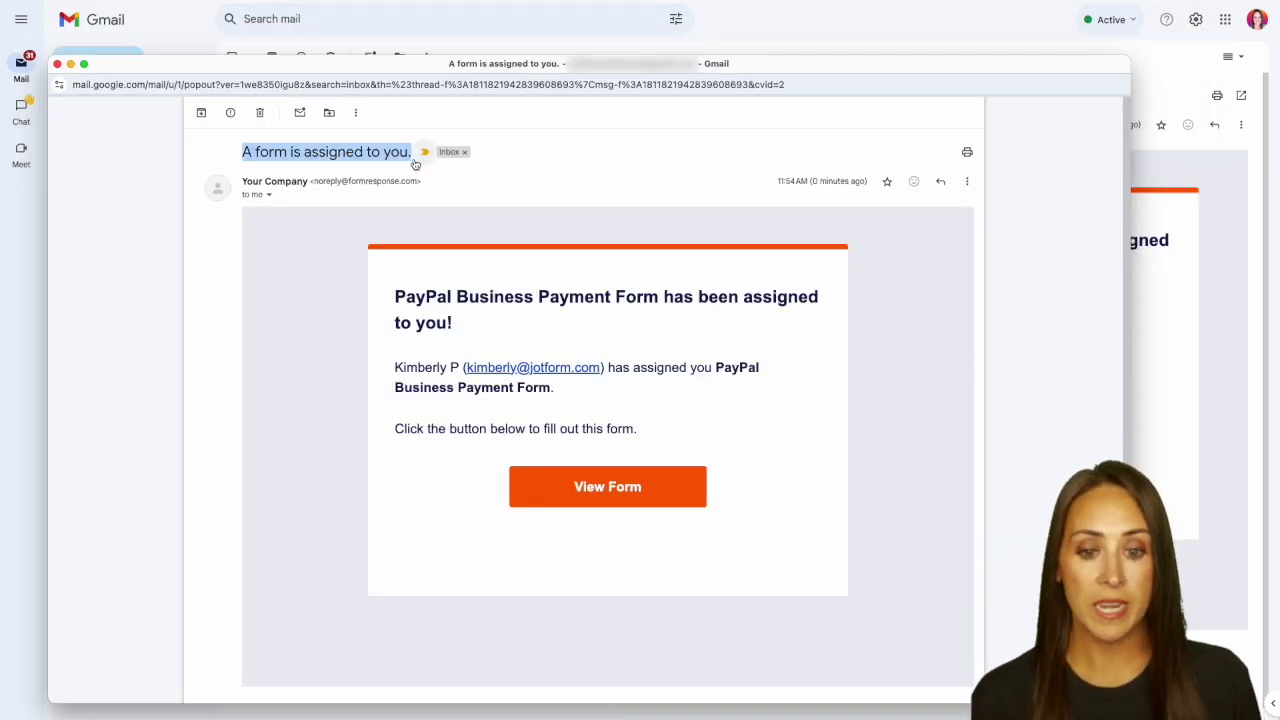
{"action": "left_click", "coordinate": [792, 450]}
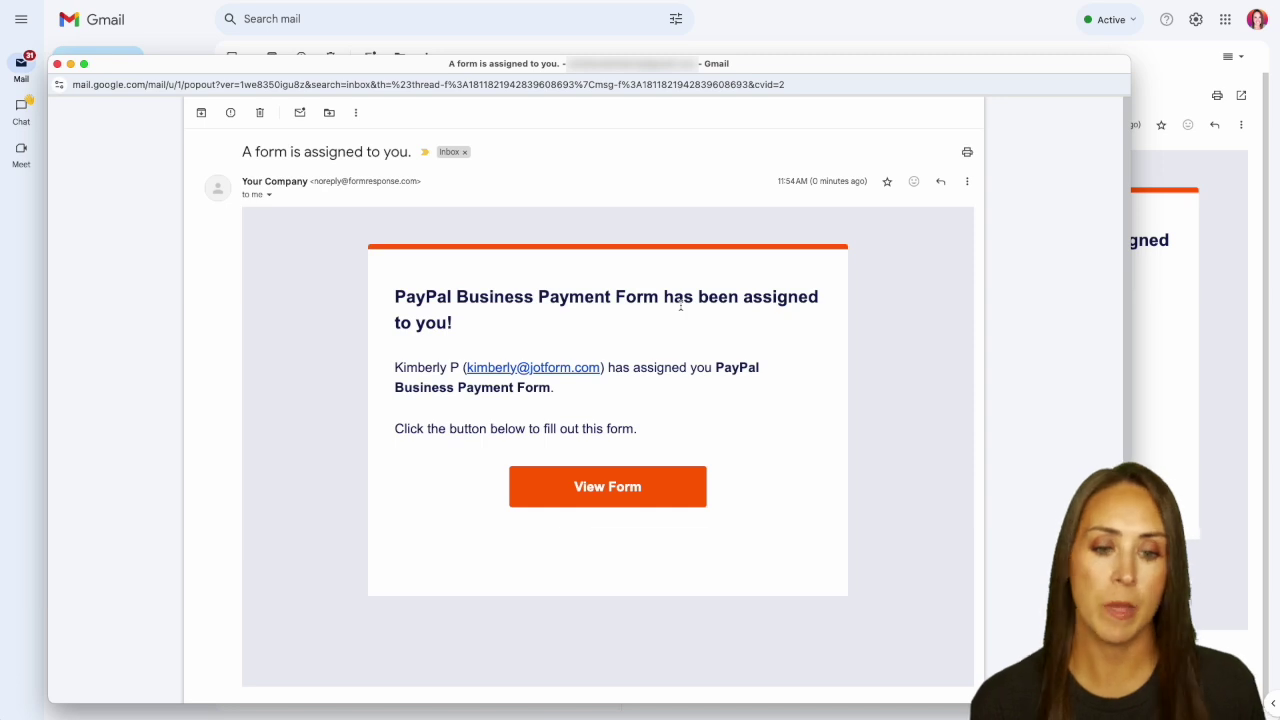
- Open the assigned PayPal payment form from the email's View Form link
{"action": "left_click", "coordinate": [616, 492]}
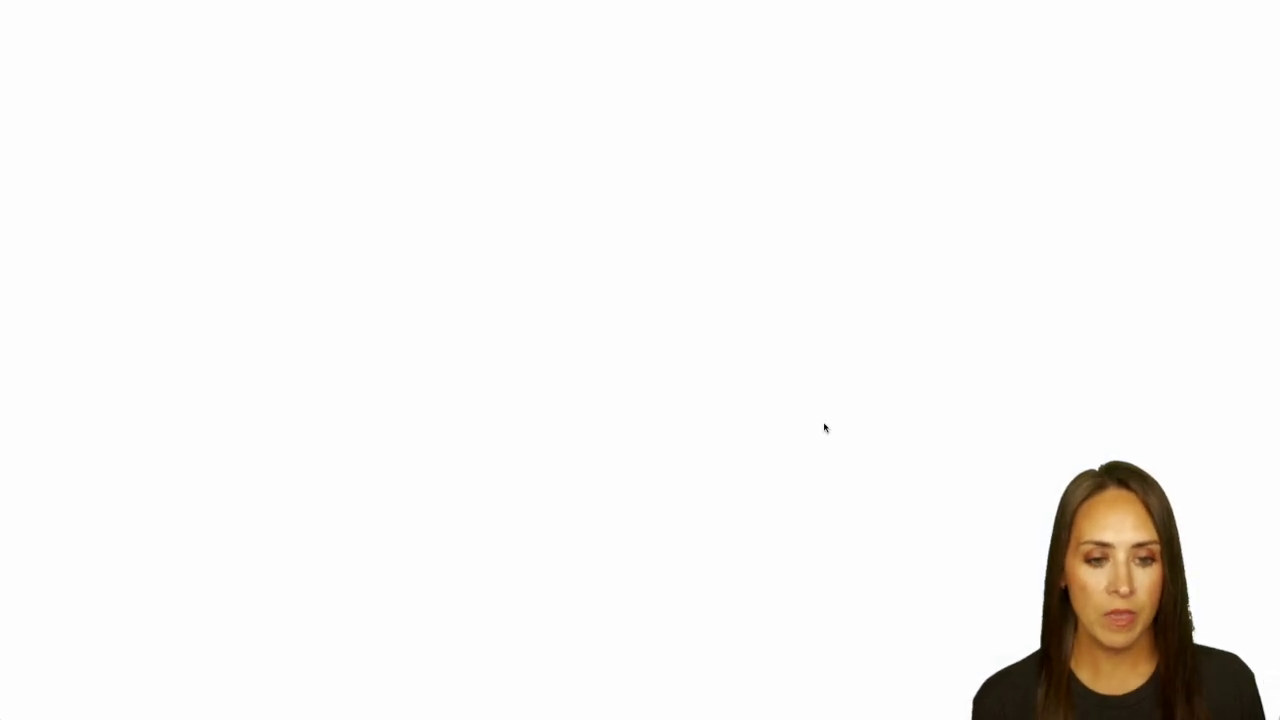